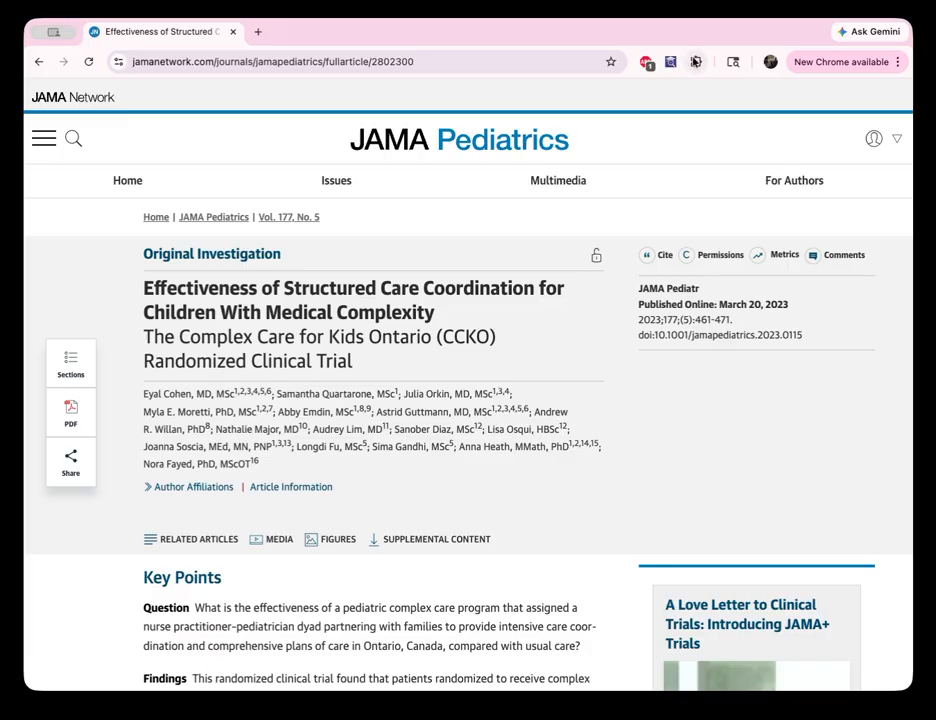
# Step: Unpin and re-pin the second PR Scout entry among the browser extensions, closing the extension list
pyautogui.click(695, 62)
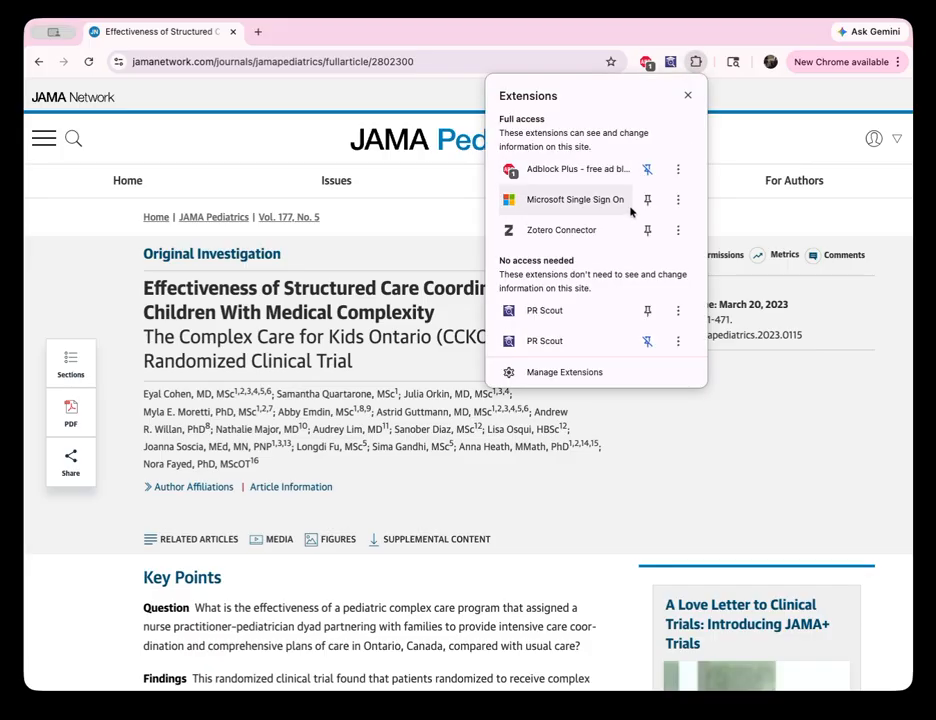
pyautogui.click(645, 343)
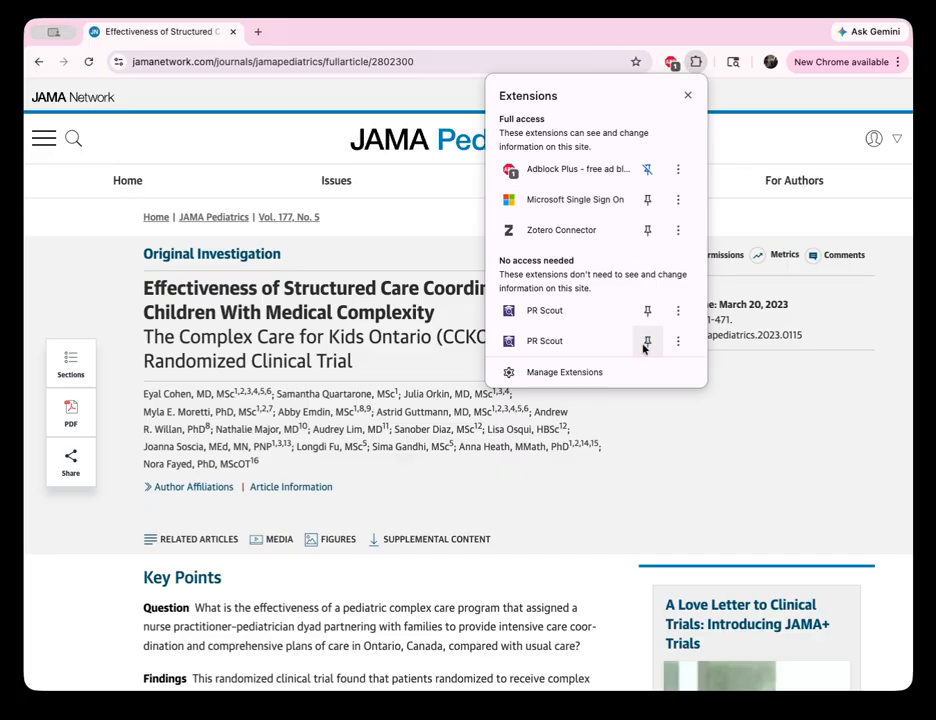
pyautogui.click(645, 343)
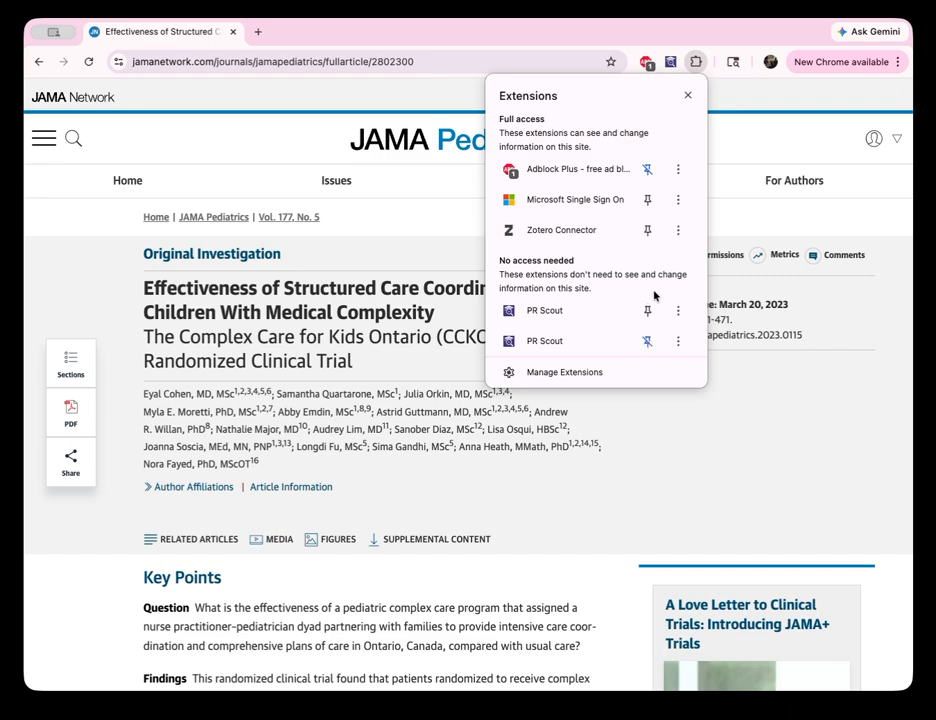
pyautogui.click(688, 97)
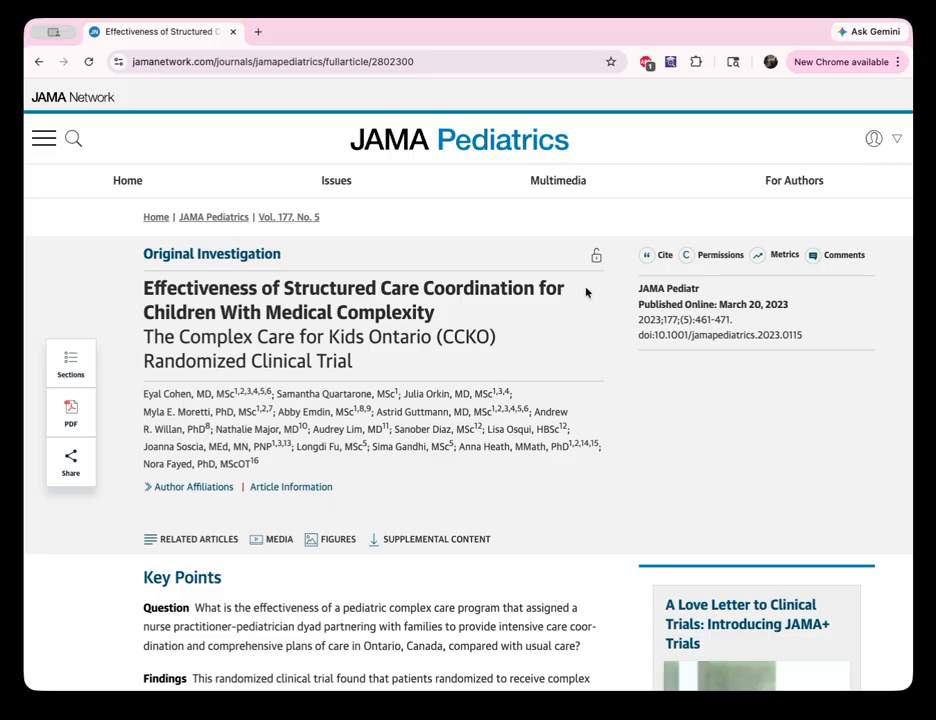
# Step: Open PR Scout beside the article and bring the abstract's design, intervention and outcomes sections into view
pyautogui.click(668, 64)
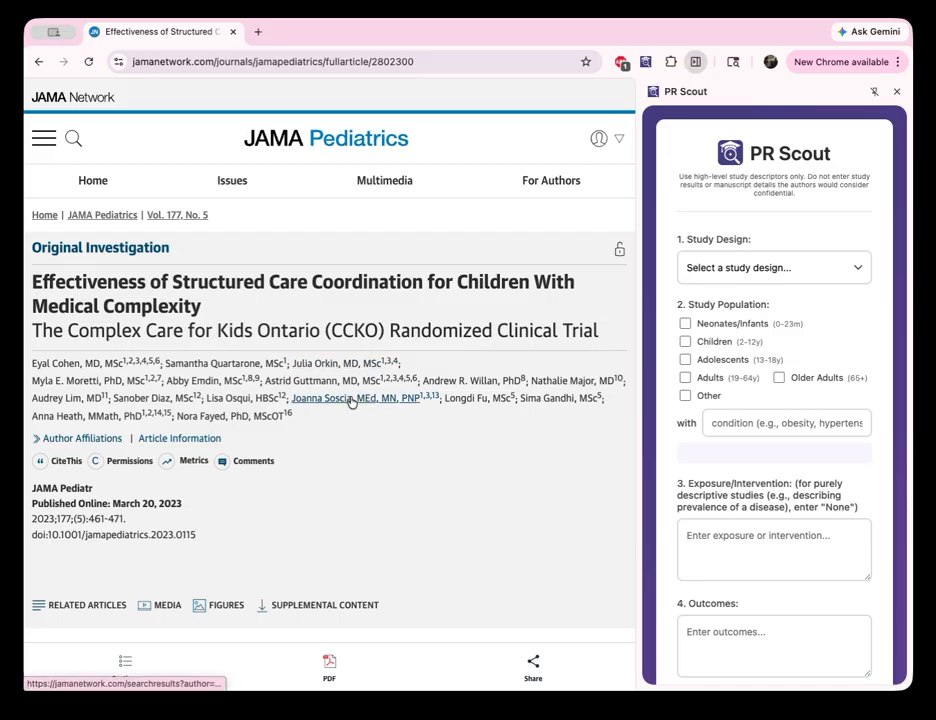
pyautogui.scroll(-5, 352, 419)
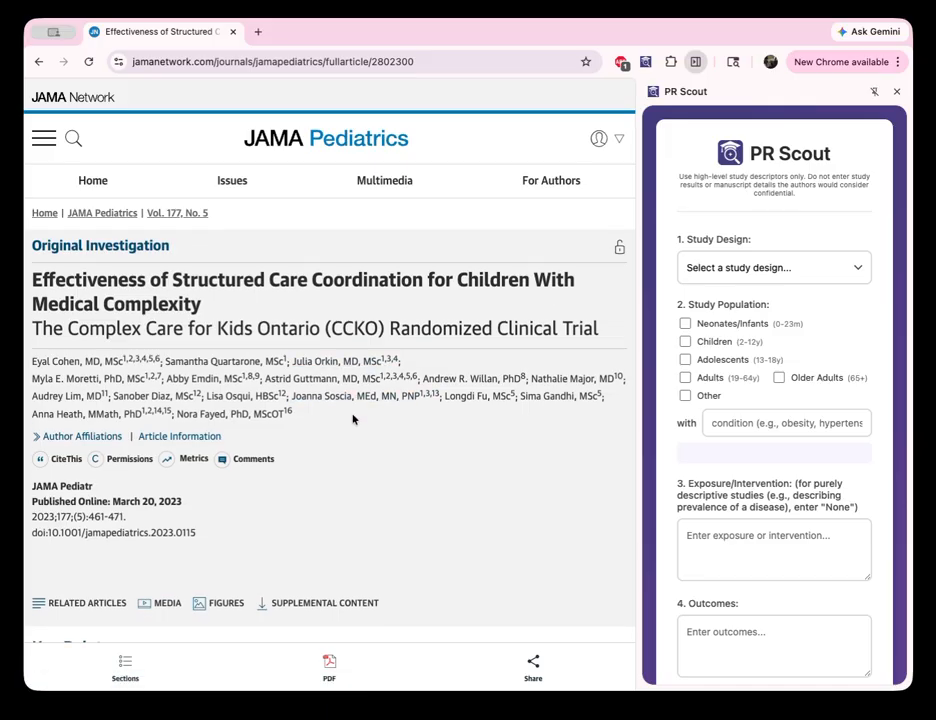
pyautogui.scroll(-5, 352, 419)
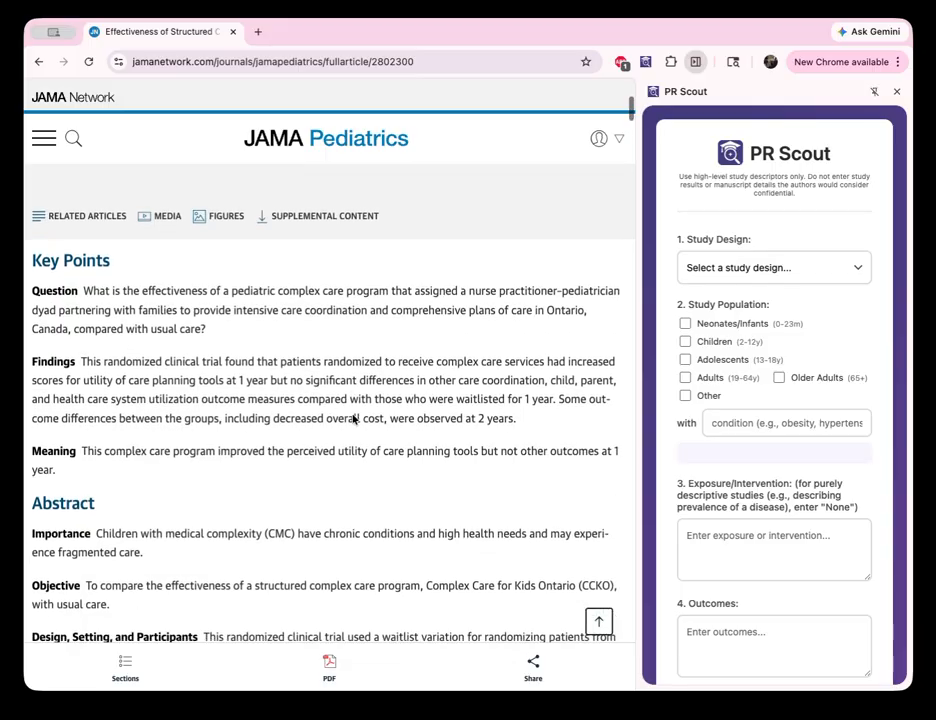
pyautogui.scroll(-3, 352, 414)
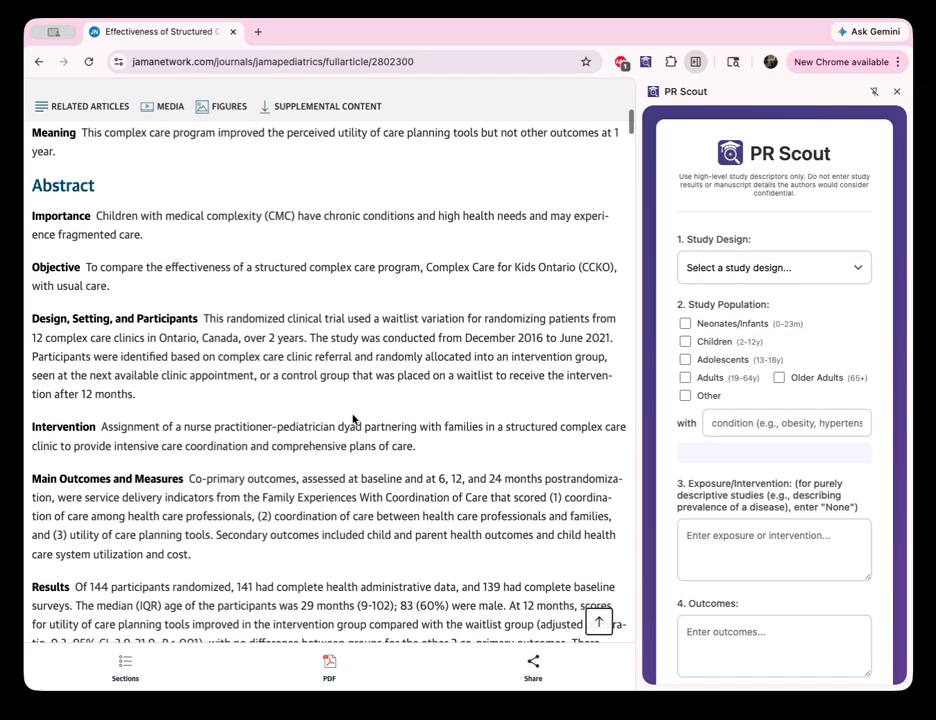
pyautogui.scroll(-2, 352, 416)
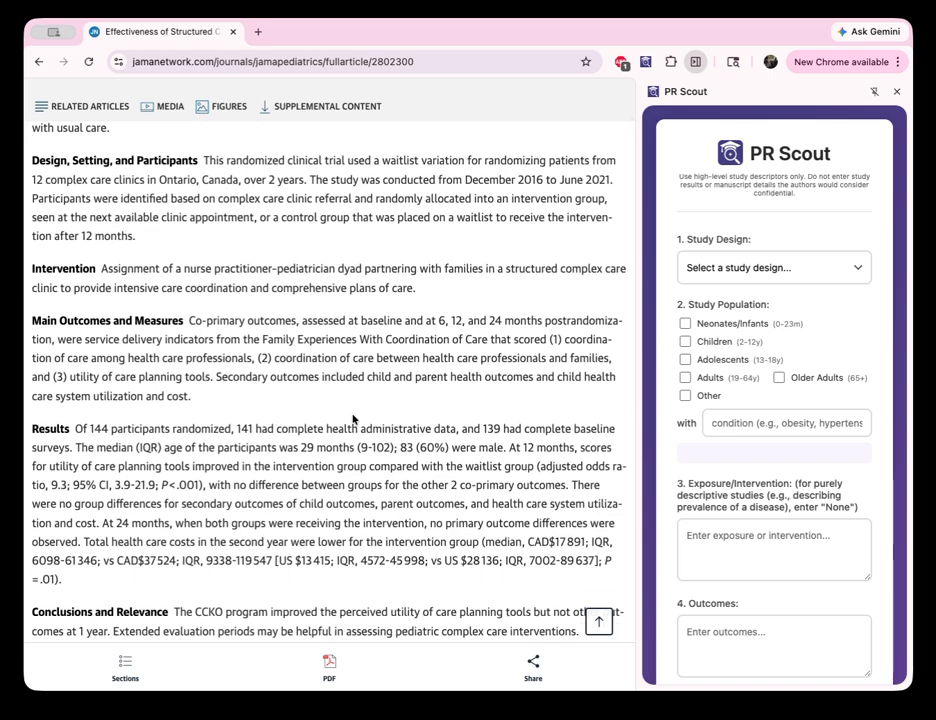
pyautogui.scroll(1, 352, 419)
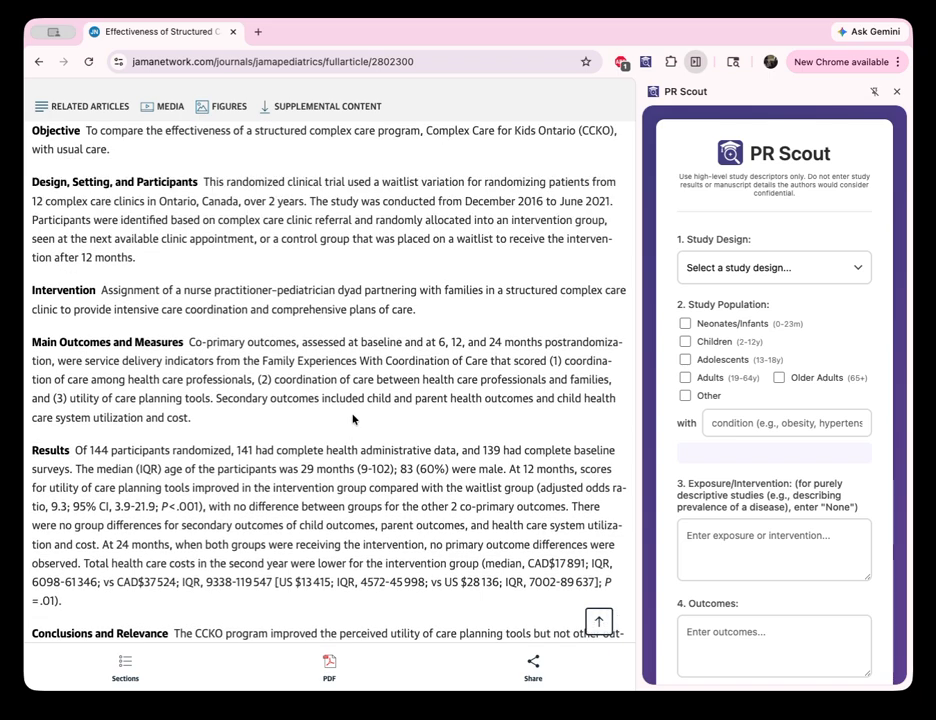
pyautogui.scroll(1, 352, 419)
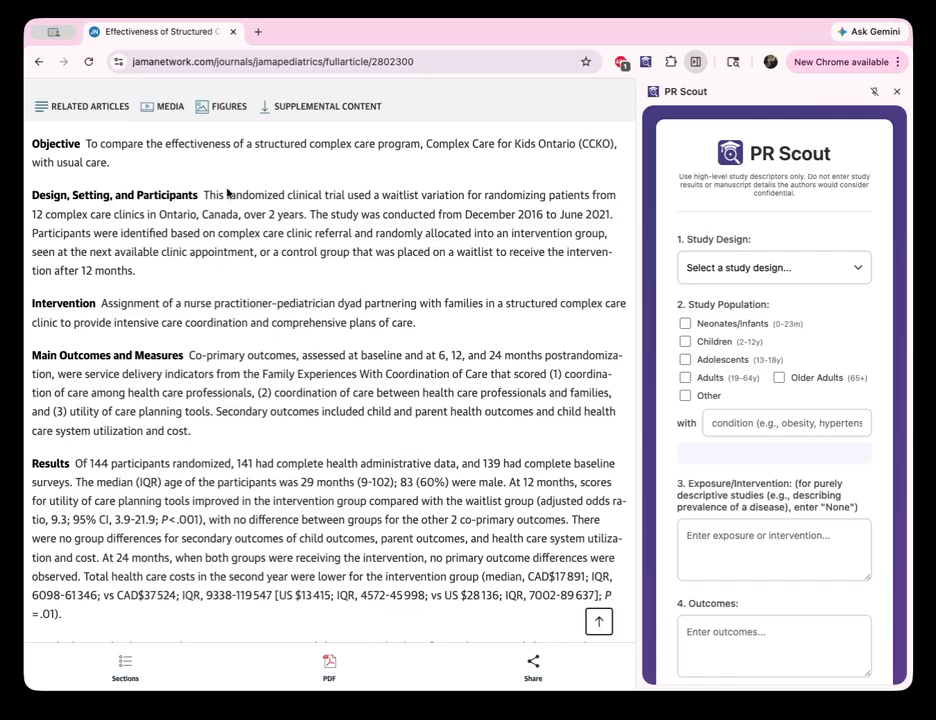
# Step: Highlight "randomized clinical trial" in the abstract and set PR Scout's study design to Randomized Controlled Trial (RCT)
pyautogui.moveTo(226, 195); pyautogui.dragTo(343, 197)
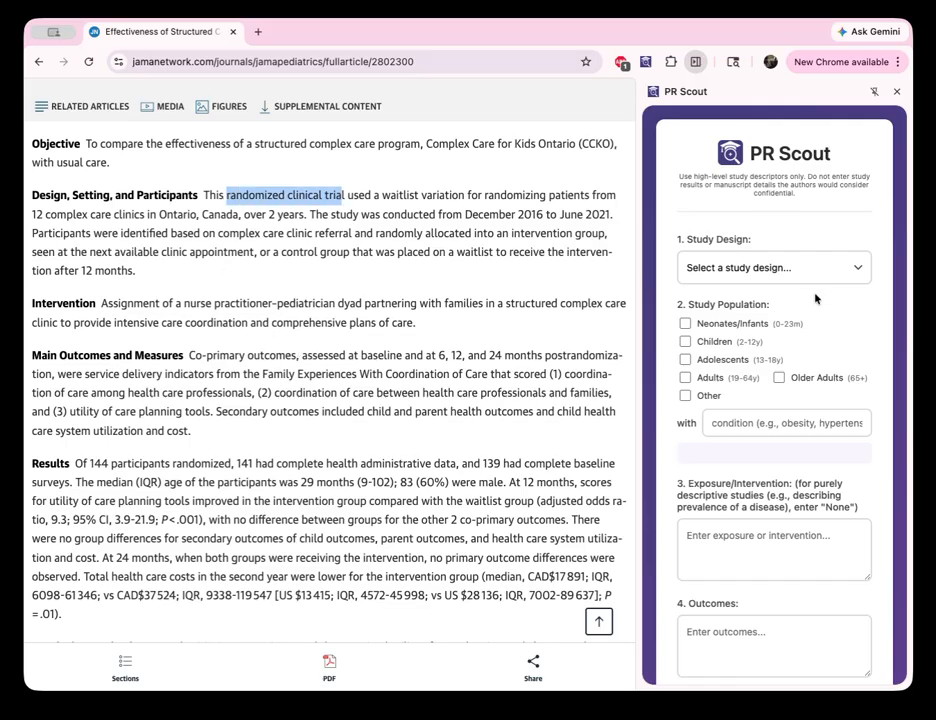
pyautogui.click(770, 267)
pyautogui.click(759, 293)
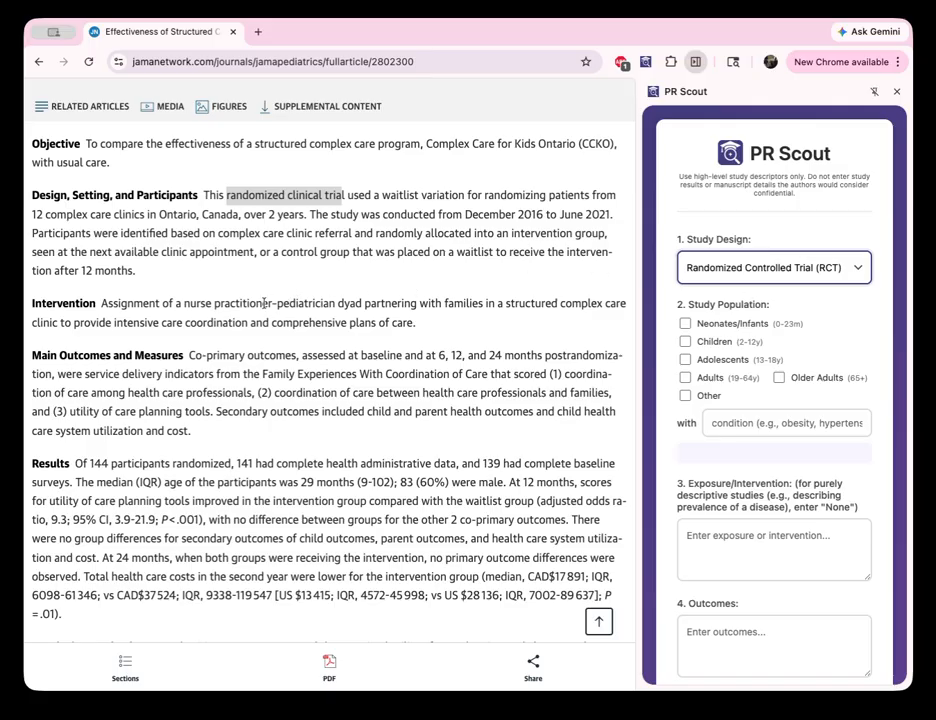
pyautogui.click(263, 216)
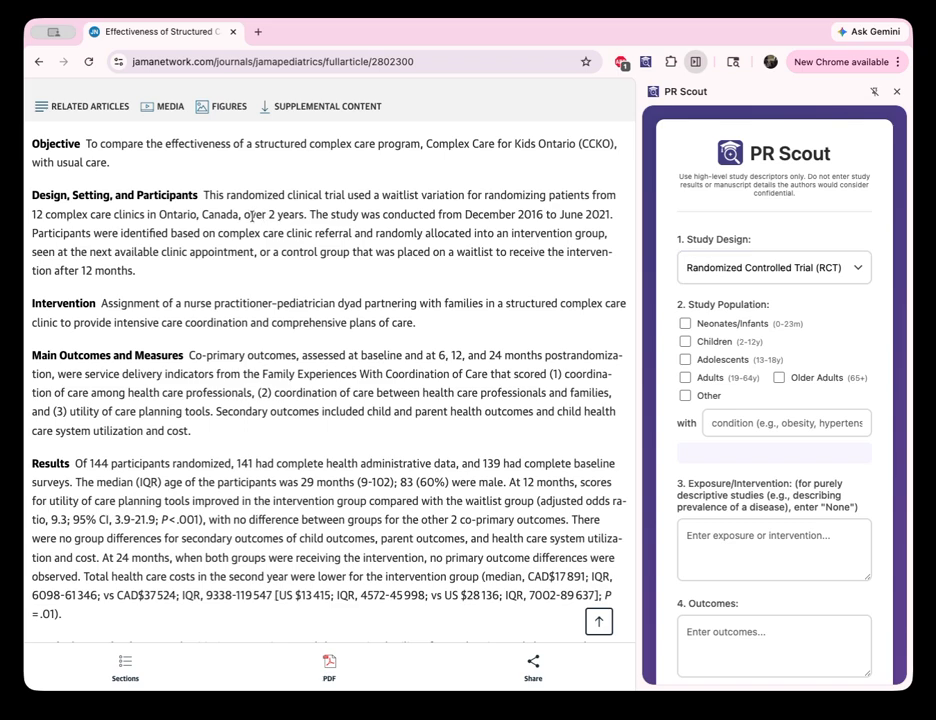
# Step: Set the study population to Children and Adolescents with the condition "medical complexity"
pyautogui.click(685, 341)
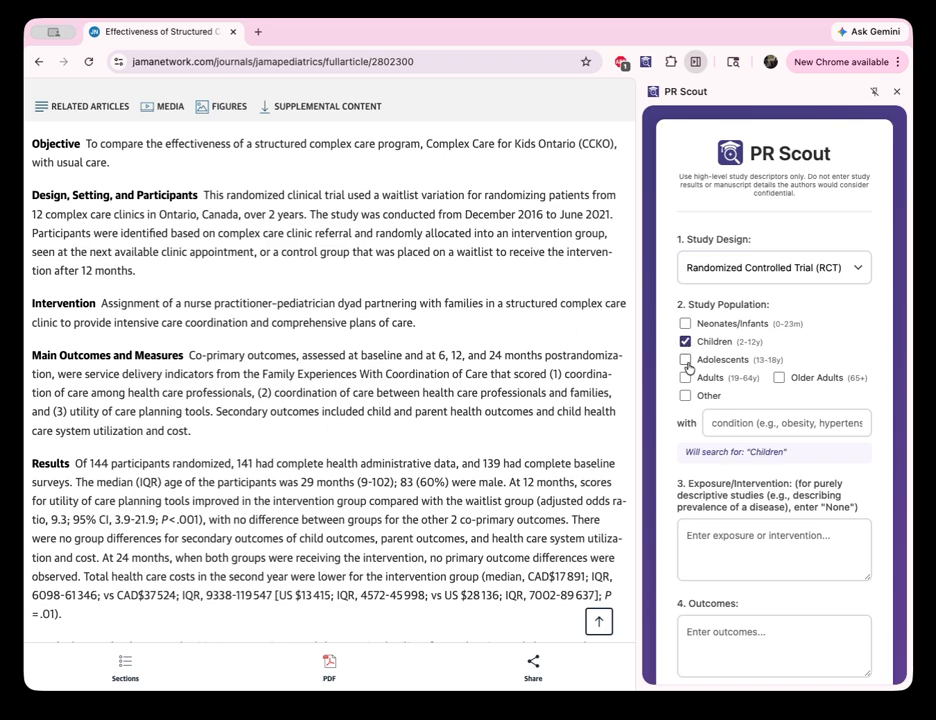
pyautogui.click(686, 361)
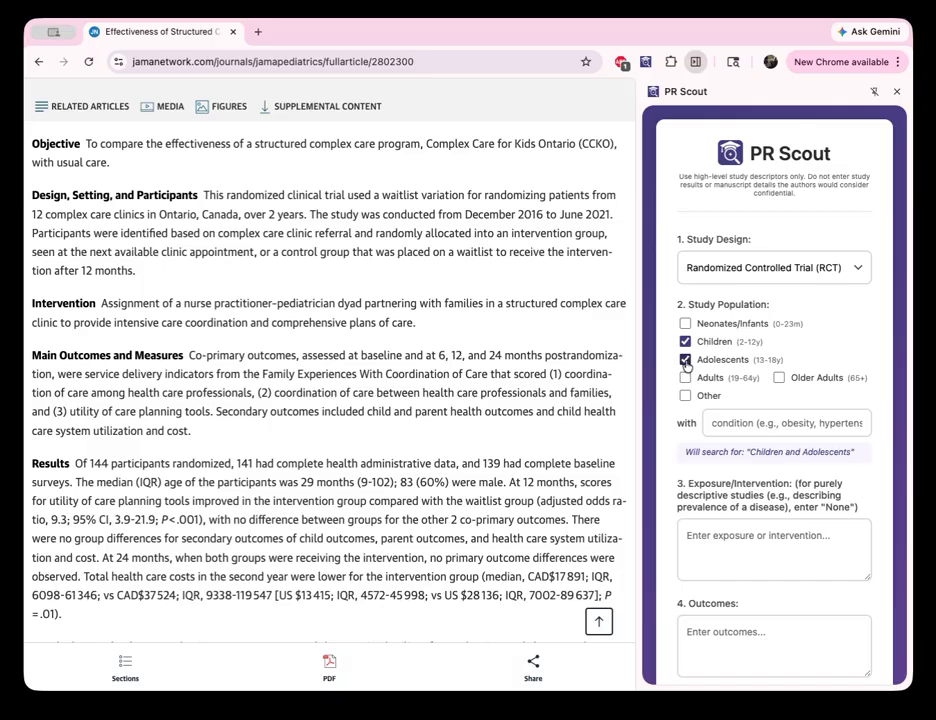
pyautogui.click(738, 428)
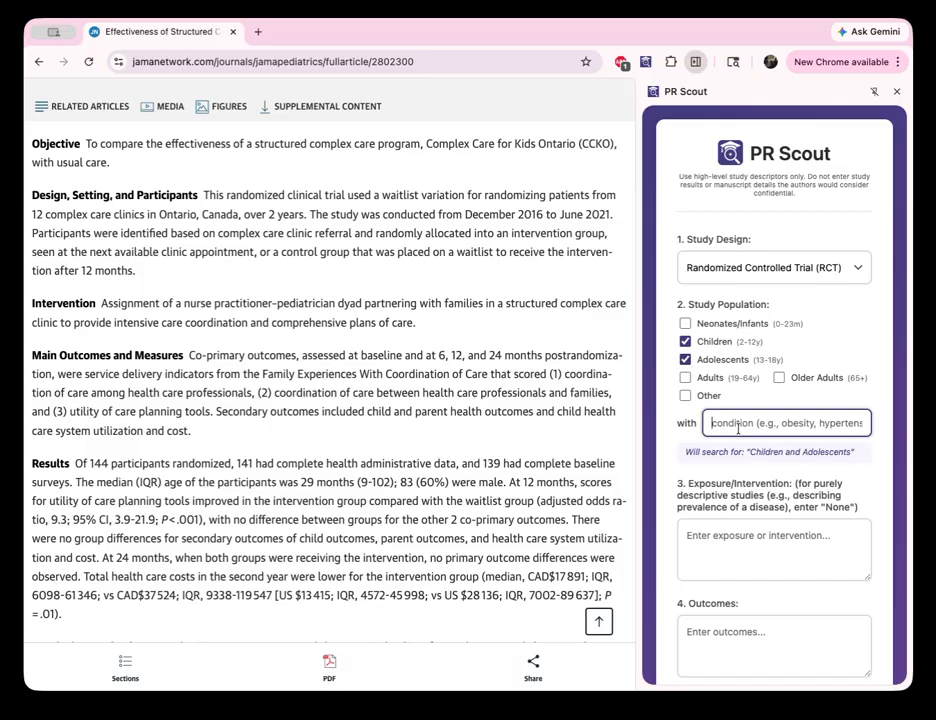
pyautogui.write('medica')
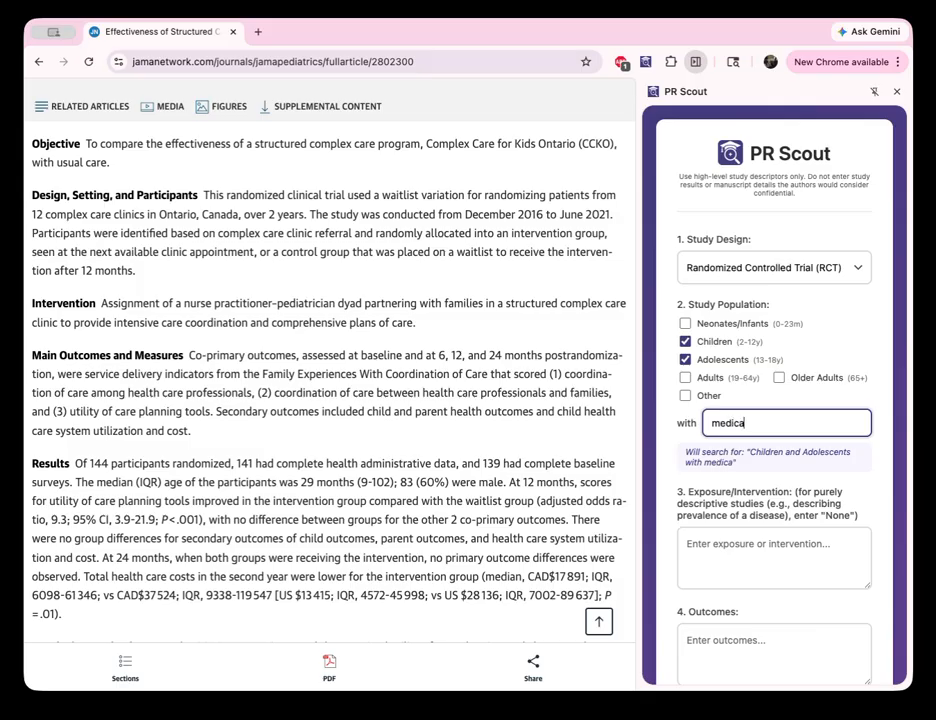
pyautogui.write('l complexity')
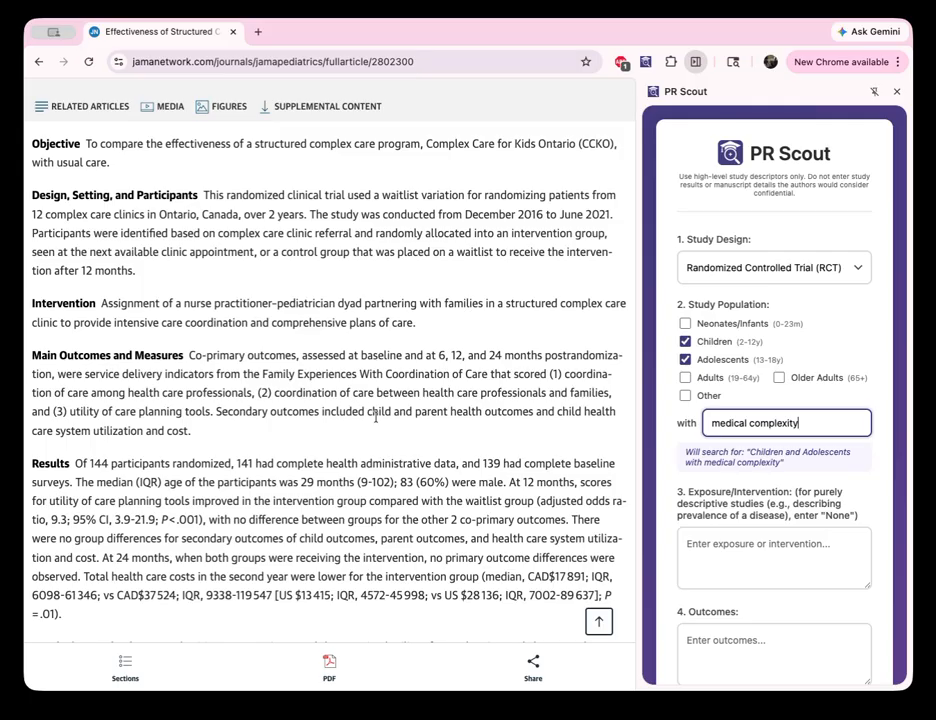
# Step: Copy "a structured complex care clinic to provide intensive care coordination and comprehensive plans of care" from the abstract into the exposure/intervention entry
pyautogui.click(341, 405)
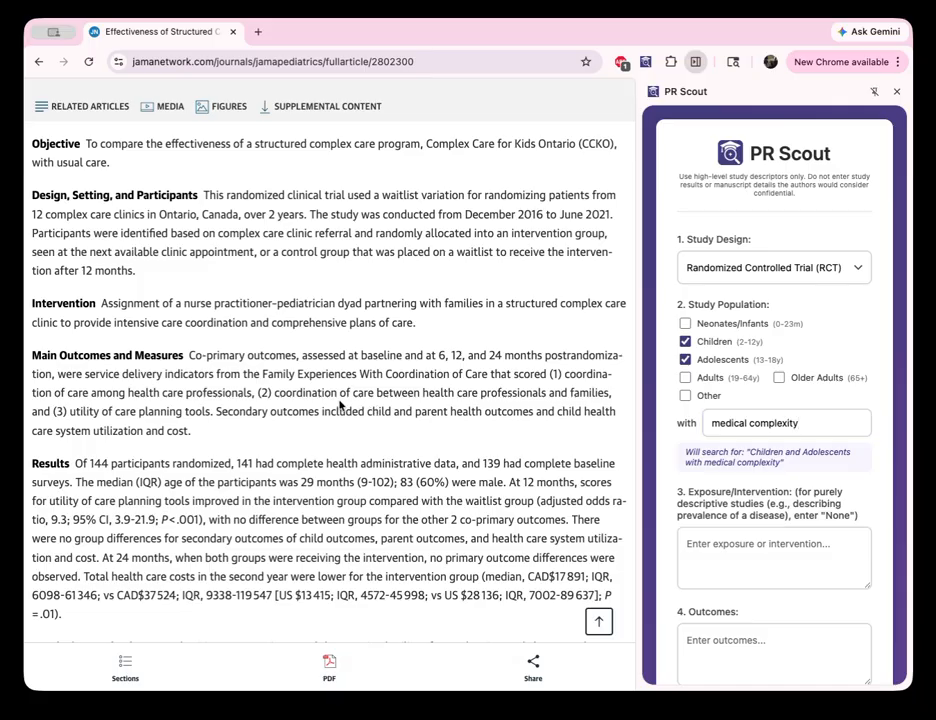
pyautogui.scroll(-2, 341, 405)
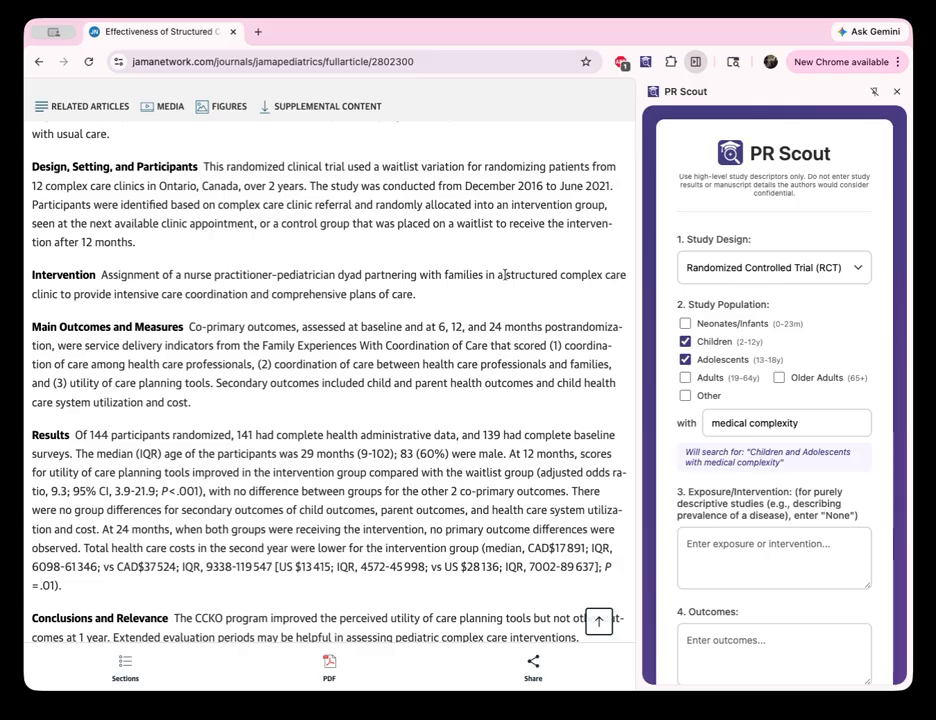
pyautogui.moveTo(499, 275); pyautogui.dragTo(414, 306)
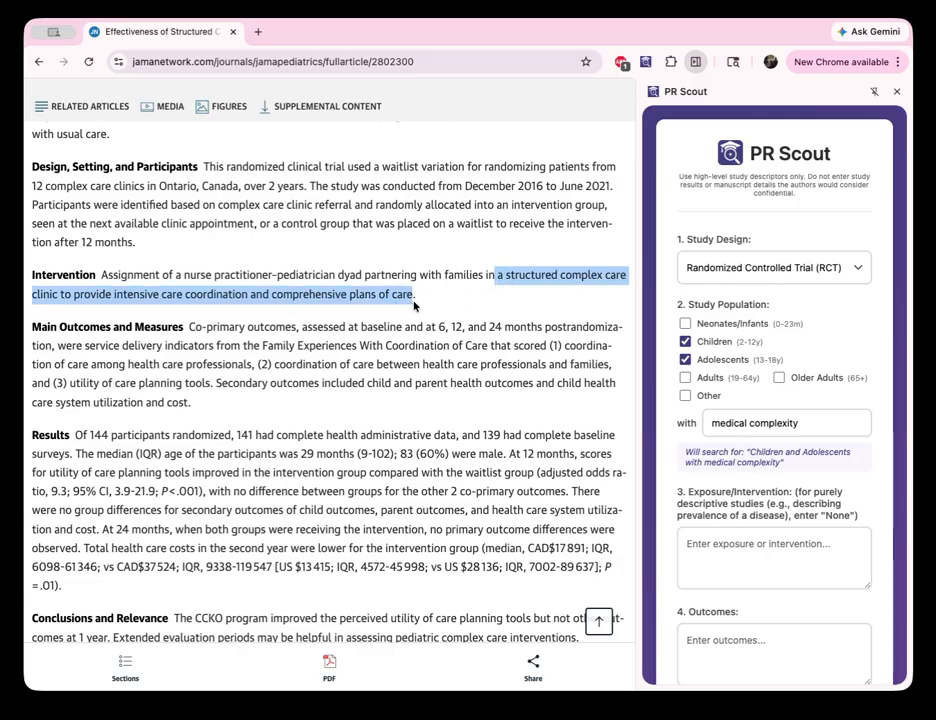
pyautogui.rightClick(396, 300)
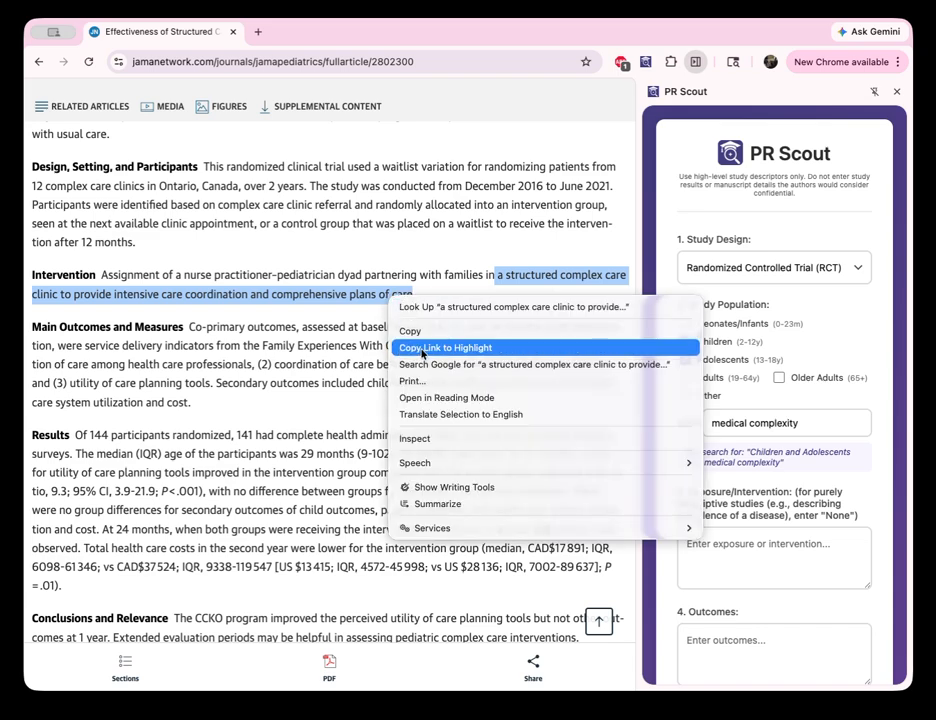
pyautogui.click(418, 332)
pyautogui.click(704, 548)
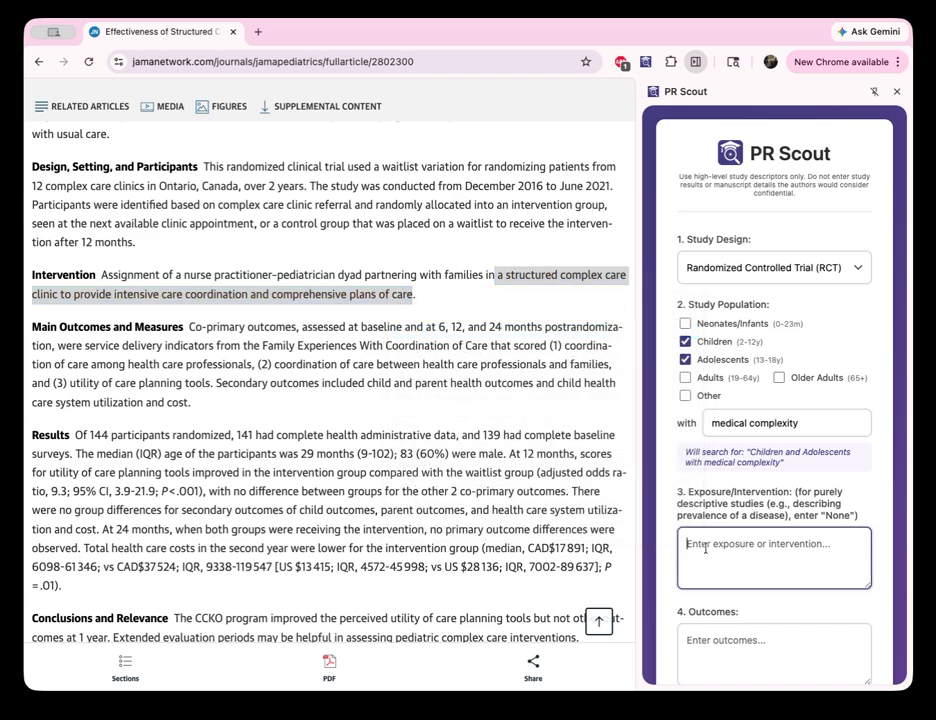
pyautogui.rightClick(704, 549)
pyautogui.click(728, 559)
# Step: Enter the outcomes as "service delivery indicators from the Family Experiences With Coordination of Care Survey", copying the abstract's wording and adding "Survey"
pyautogui.scroll(-3, 698, 540)
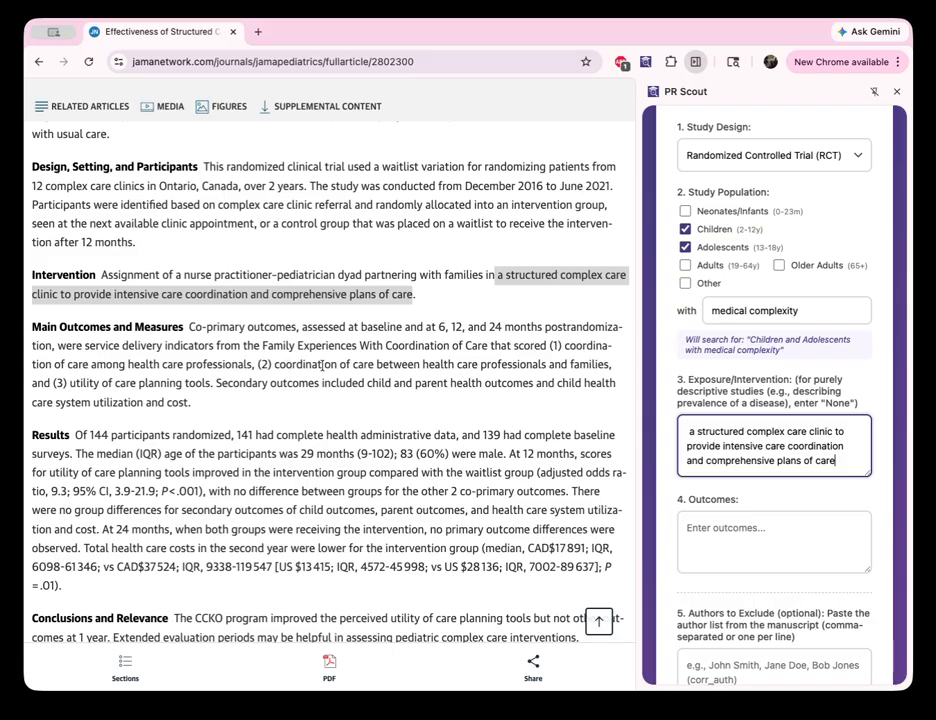
pyautogui.click(86, 345)
pyautogui.moveTo(86, 345); pyautogui.dragTo(466, 348)
pyautogui.rightClick(466, 348)
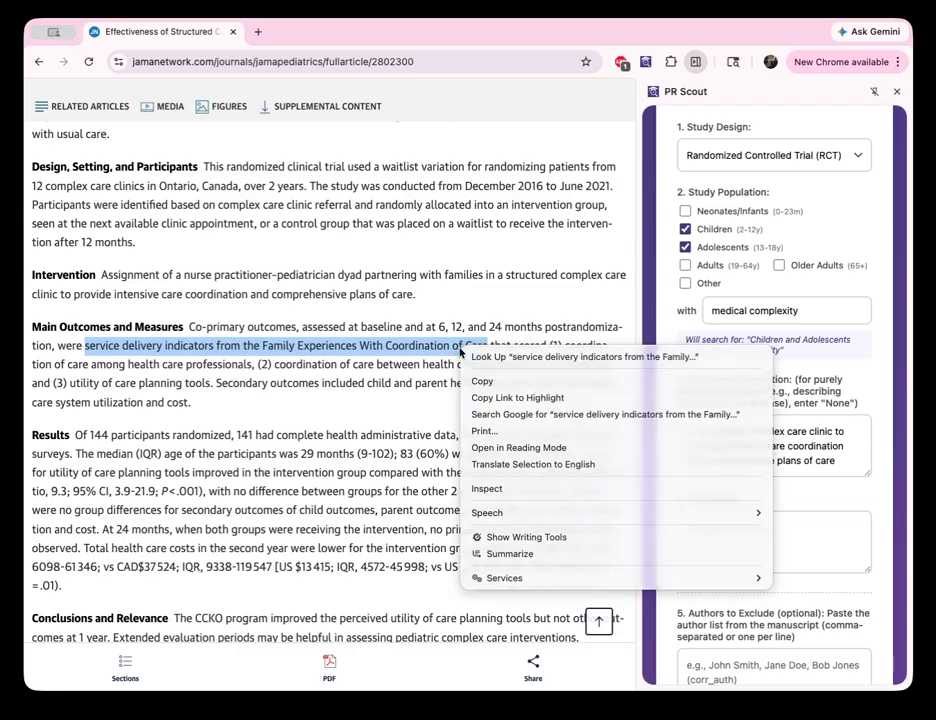
pyautogui.click(482, 380)
pyautogui.click(705, 536)
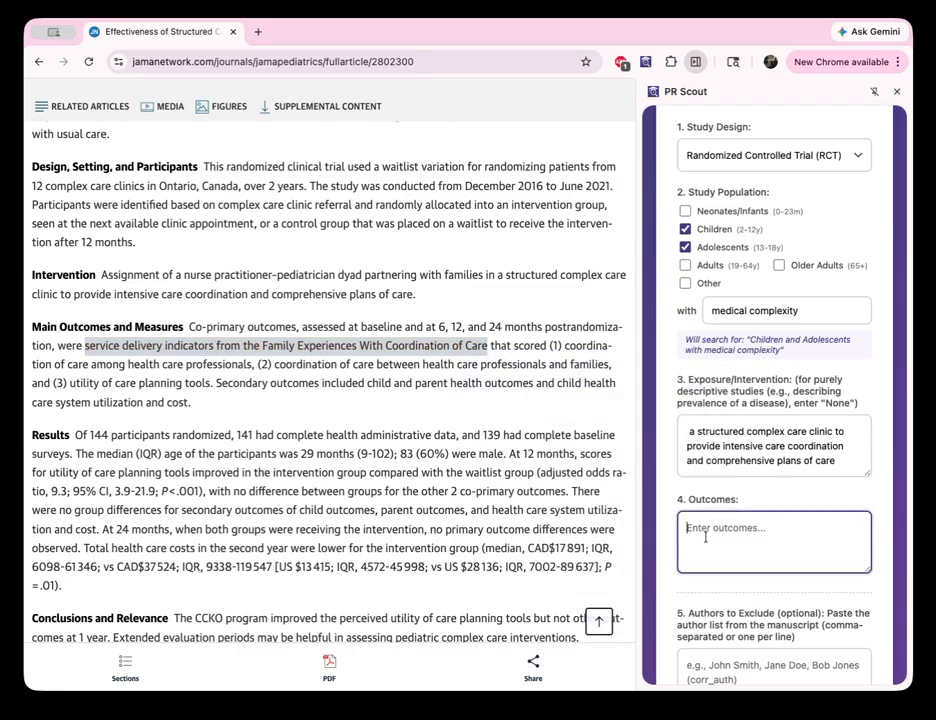
pyautogui.press('super+v')
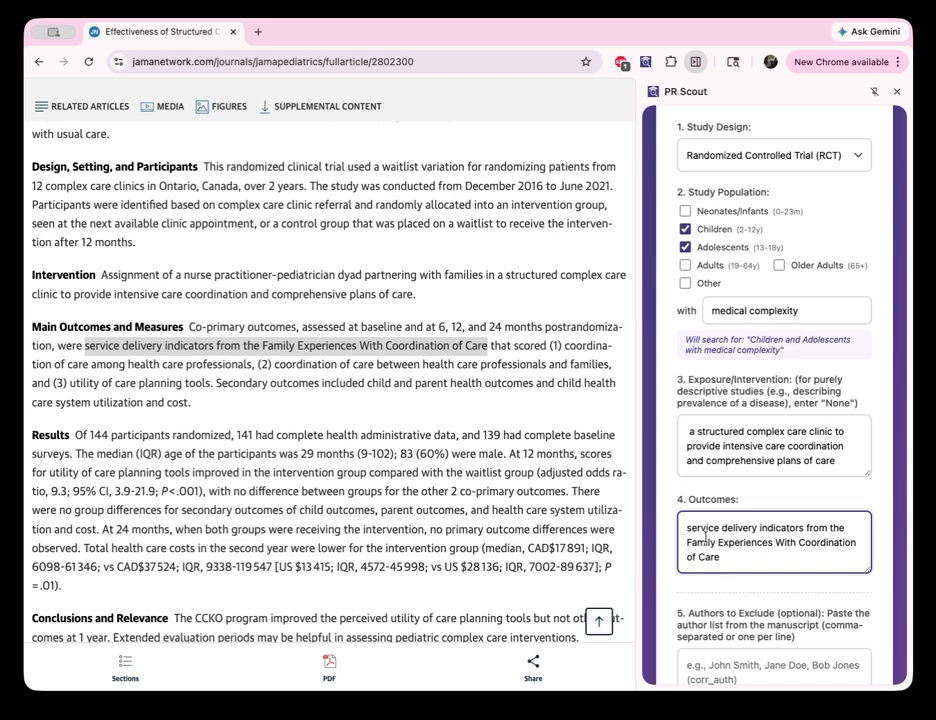
pyautogui.write('Survey')
# Step: Copy the article's full author list from below its title into the authors-to-exclude entry
pyautogui.scroll(-1, 248, 449)
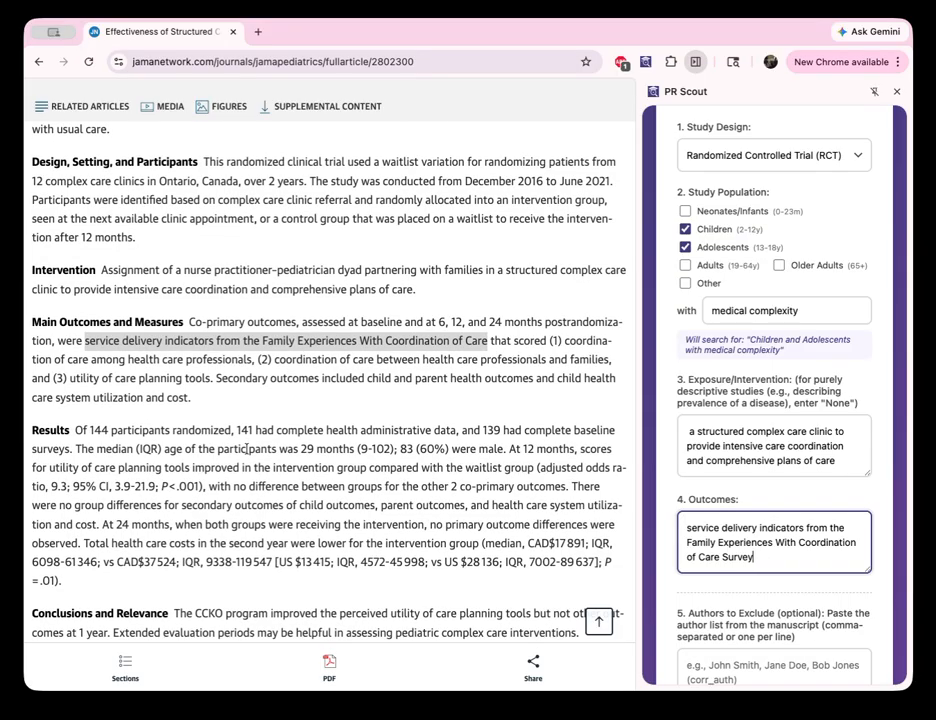
pyautogui.scroll(-3, 717, 501)
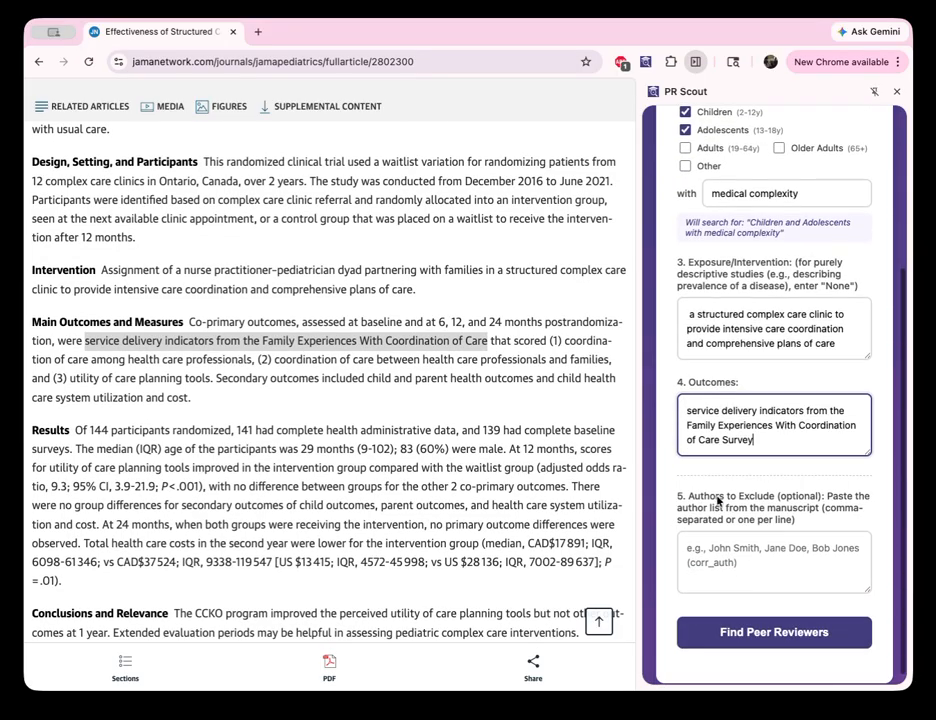
pyautogui.scroll(1, 246, 446)
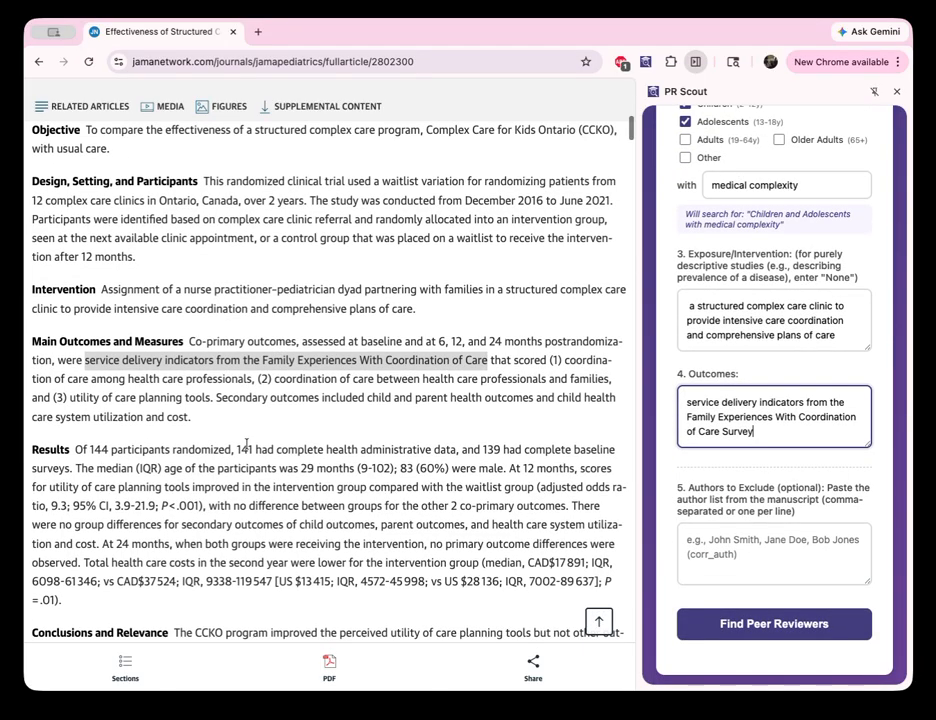
pyautogui.scroll(1, 246, 446)
pyautogui.scroll(1, 246, 446)
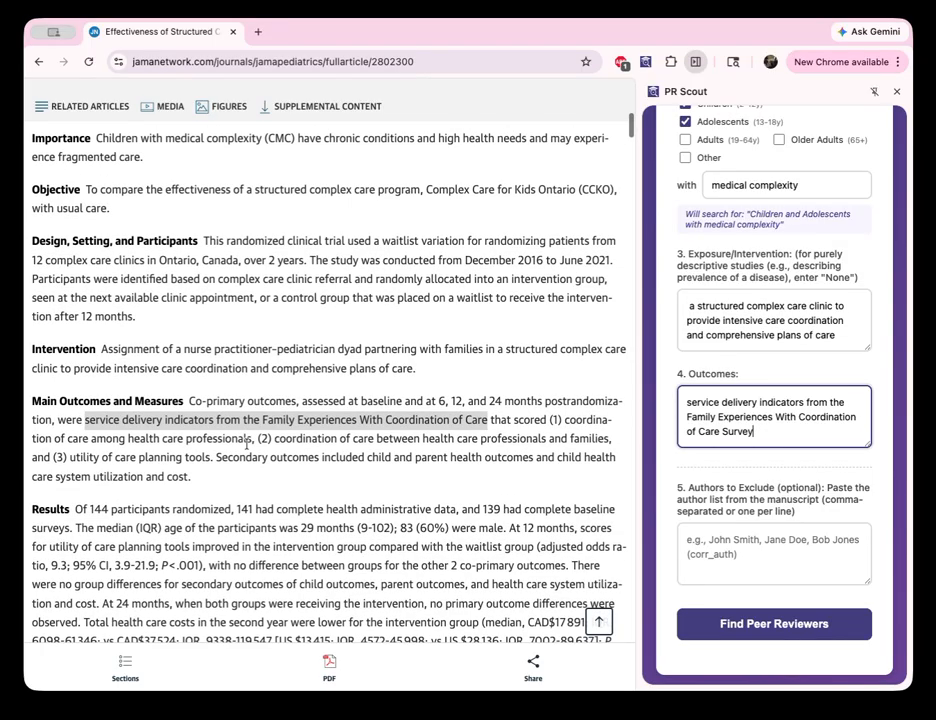
pyautogui.scroll(6, 246, 446)
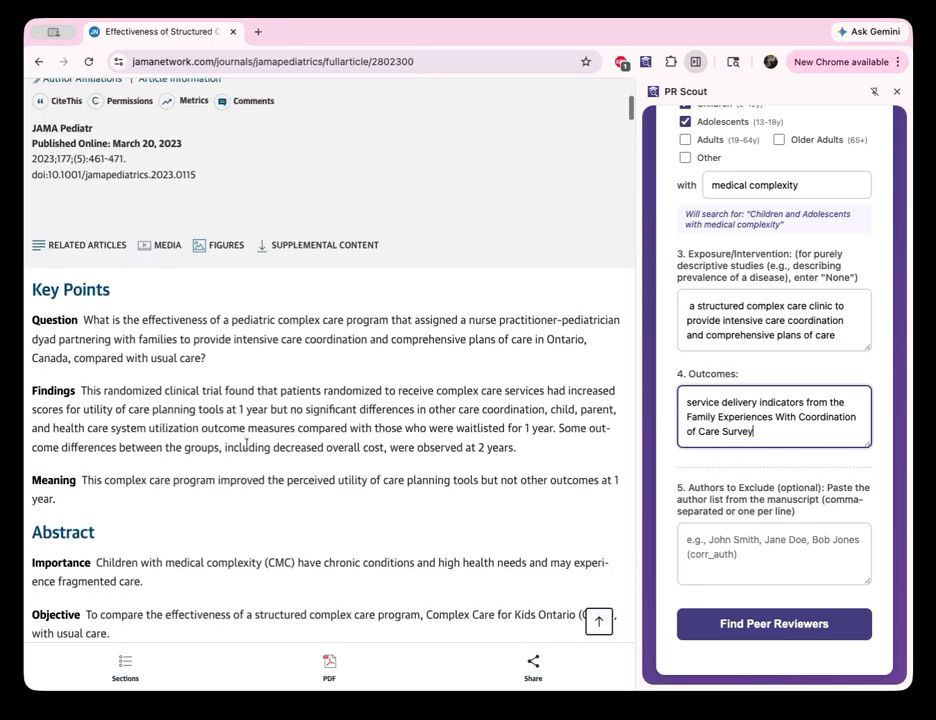
pyautogui.scroll(5, 246, 446)
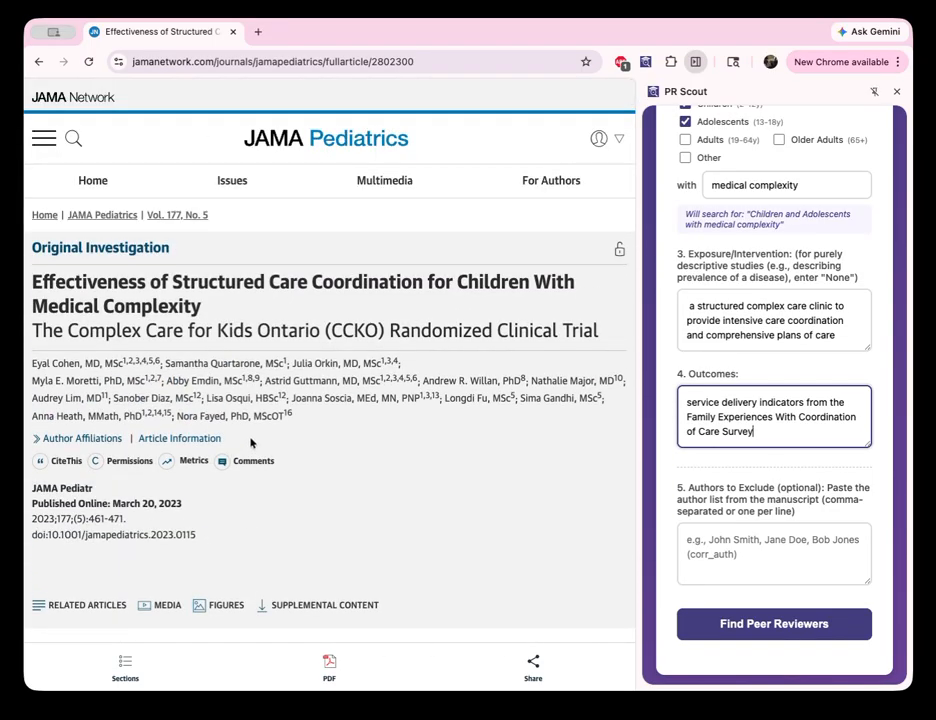
pyautogui.moveTo(293, 416); pyautogui.dragTo(33, 362)
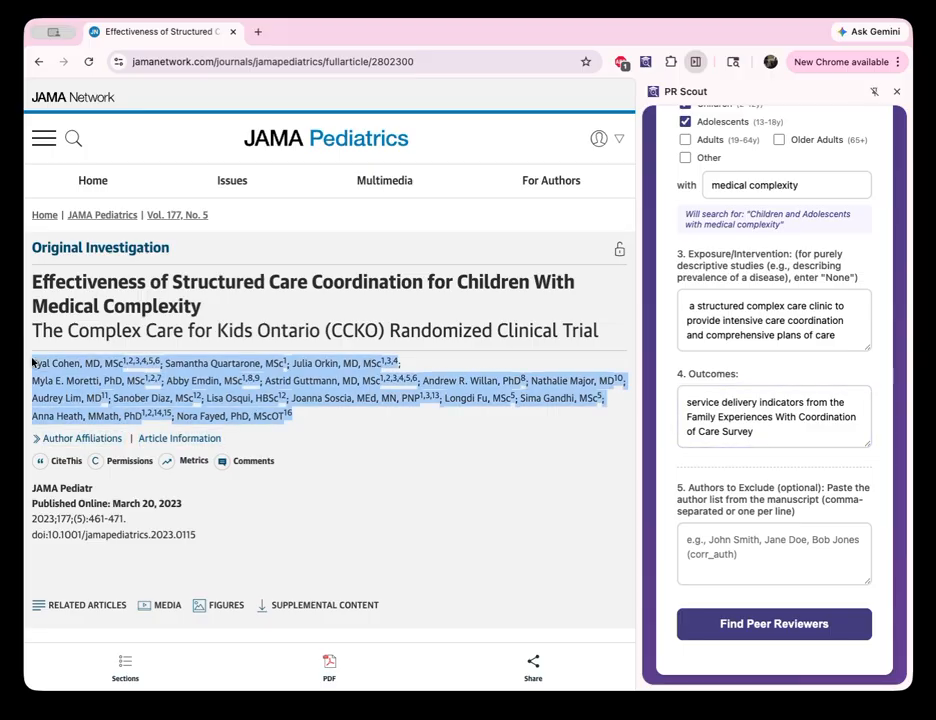
pyautogui.rightClick(452, 357)
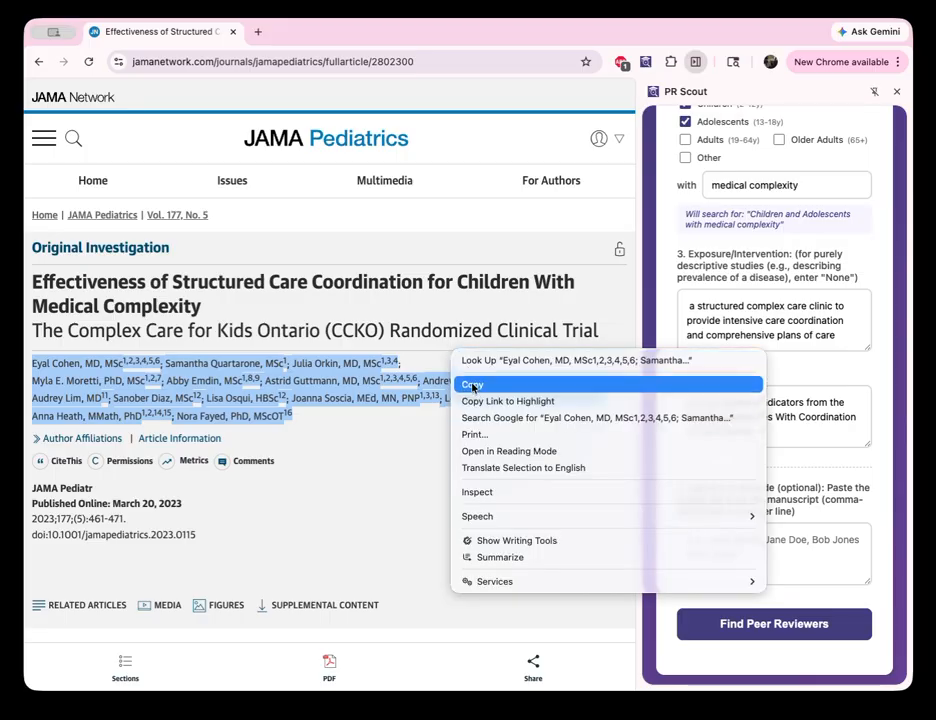
pyautogui.click(472, 387)
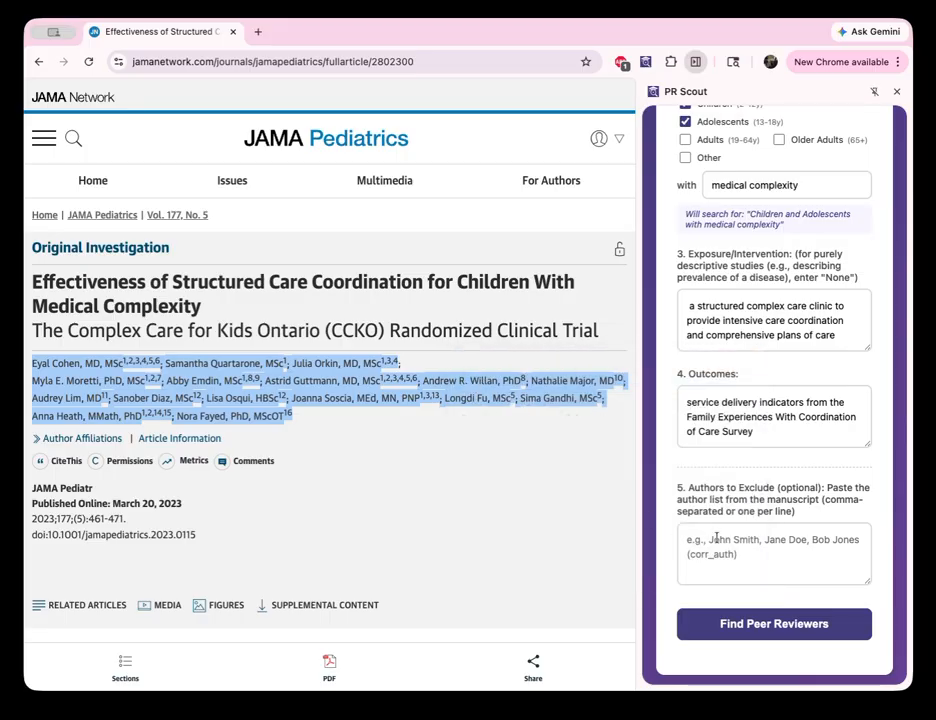
pyautogui.click(713, 540)
pyautogui.rightClick(713, 540)
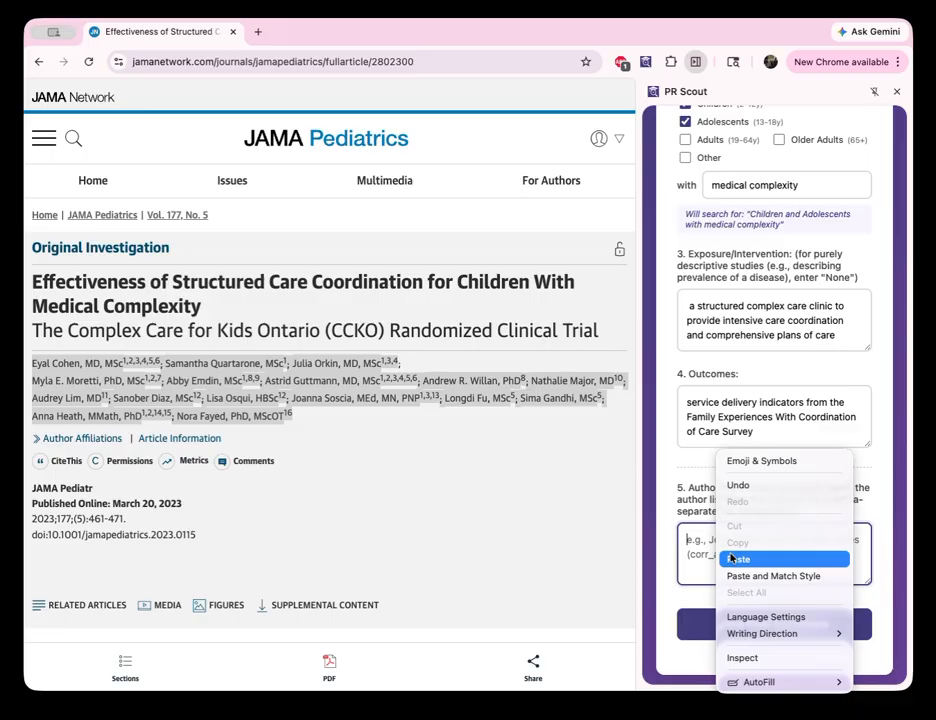
pyautogui.click(731, 558)
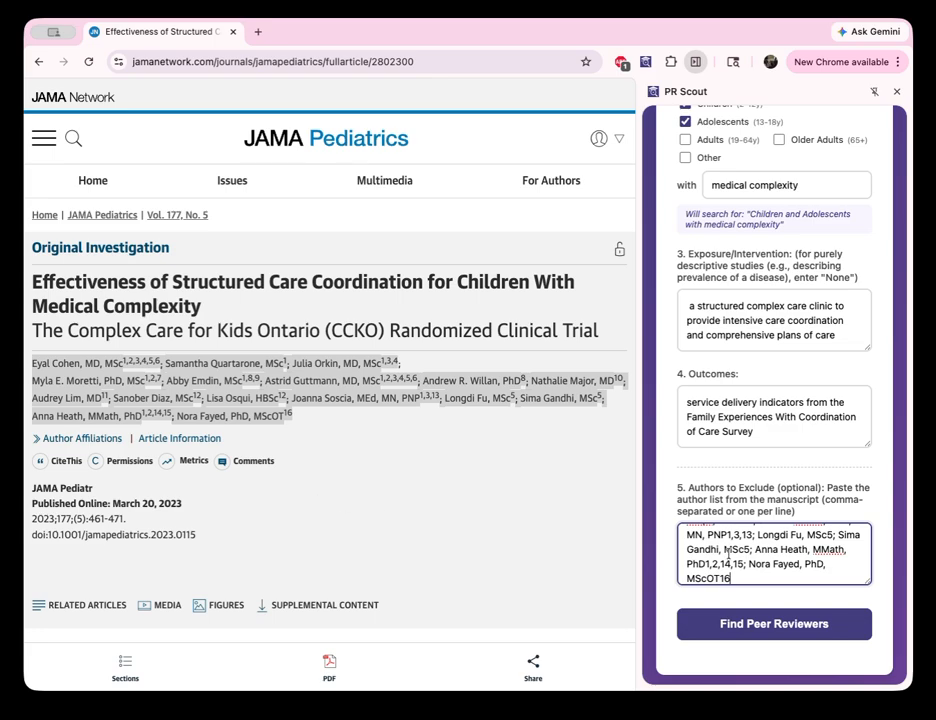
# Step: Run the peer reviewer search and look through the suggested reviewers' expertise and relevant publications
pyautogui.click(775, 623)
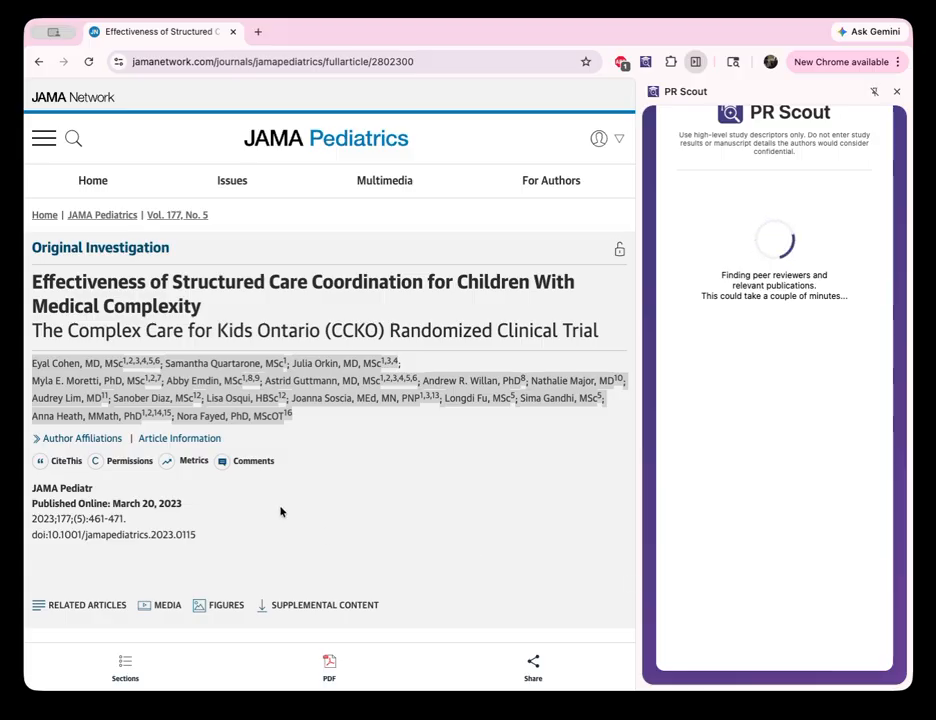
pyautogui.scroll(-3, 281, 511)
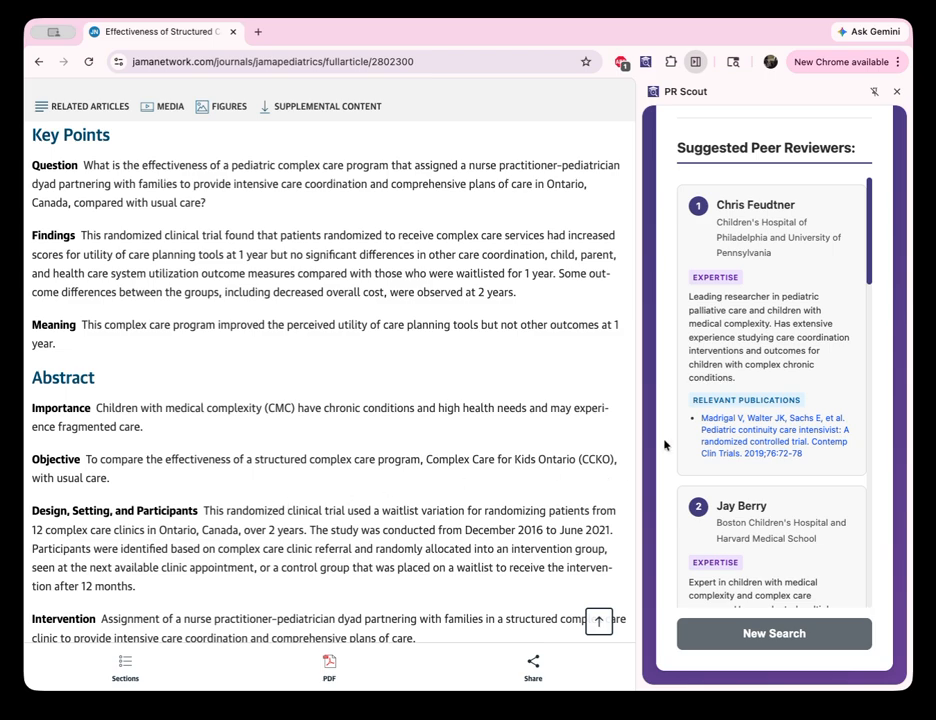
pyautogui.scroll(-4, 709, 431)
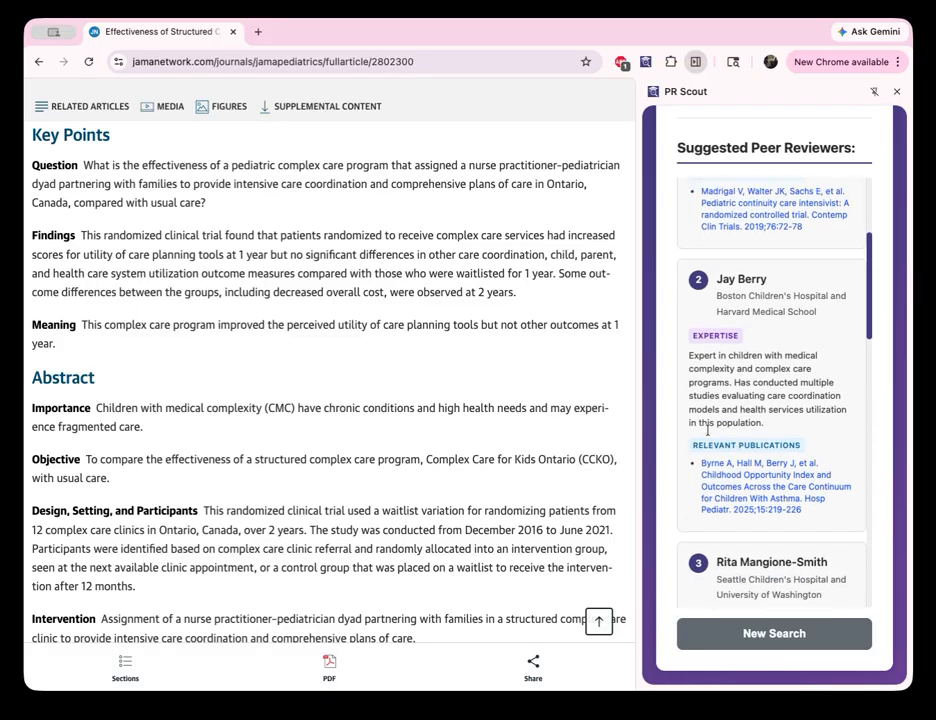
pyautogui.scroll(-9, 708, 431)
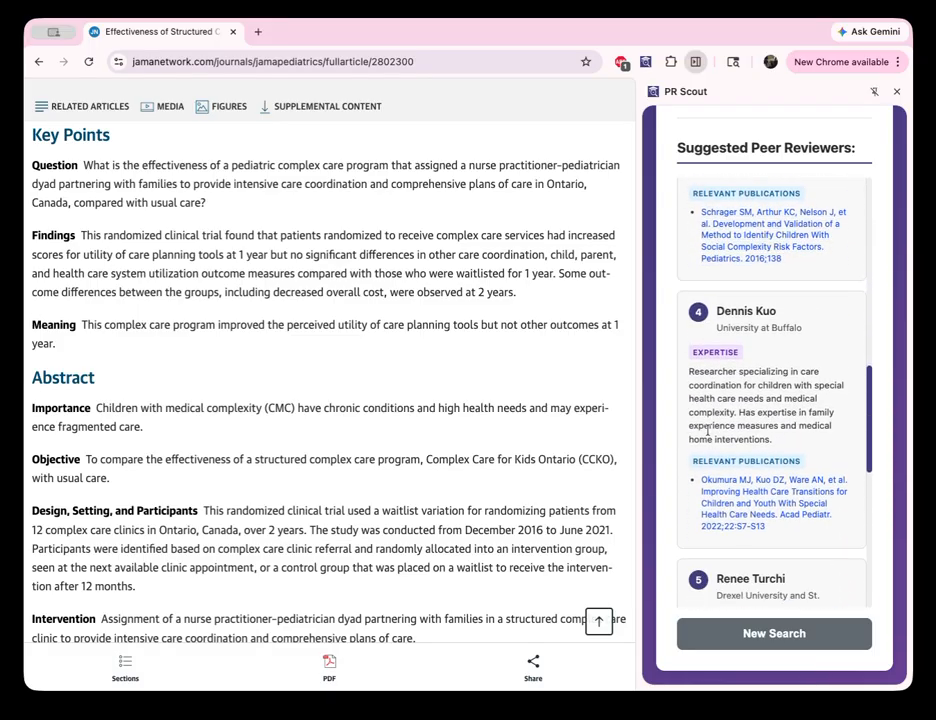
pyautogui.scroll(-9, 708, 430)
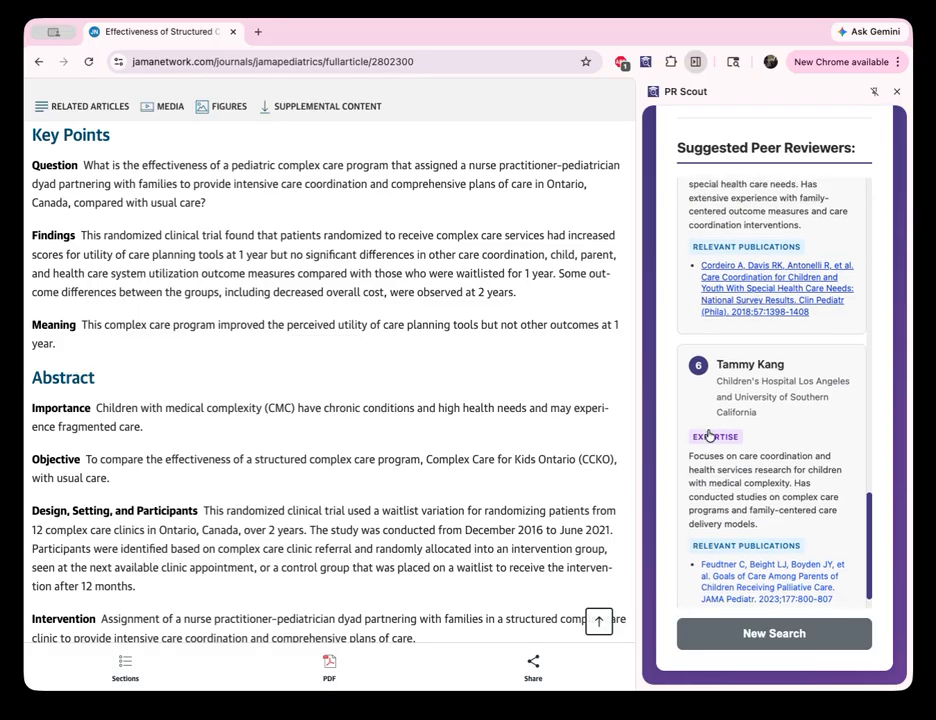
pyautogui.scroll(10, 708, 433)
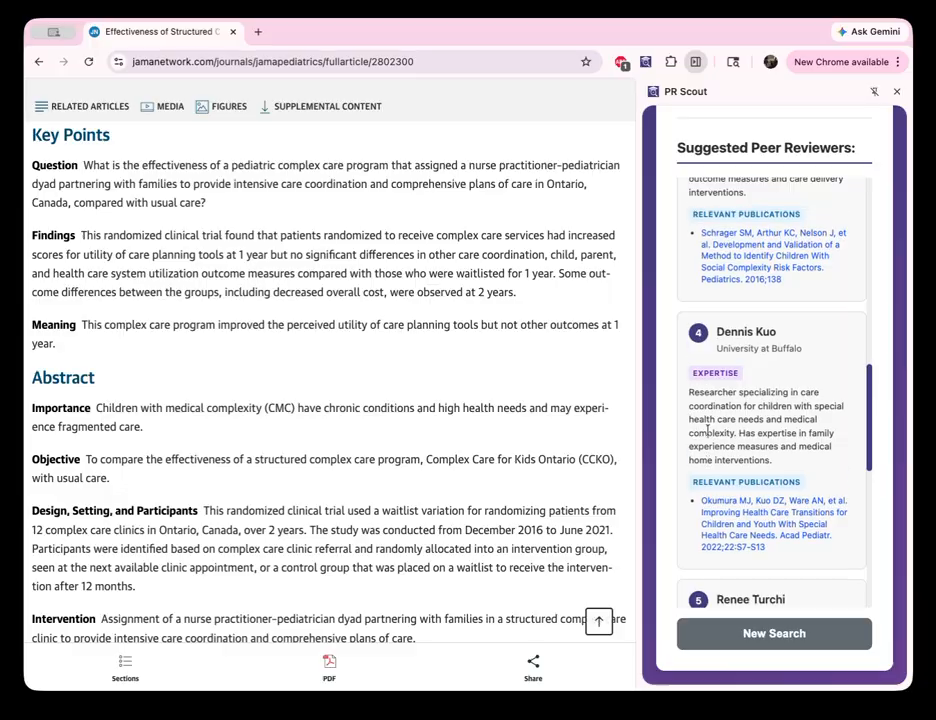
pyautogui.scroll(14, 708, 431)
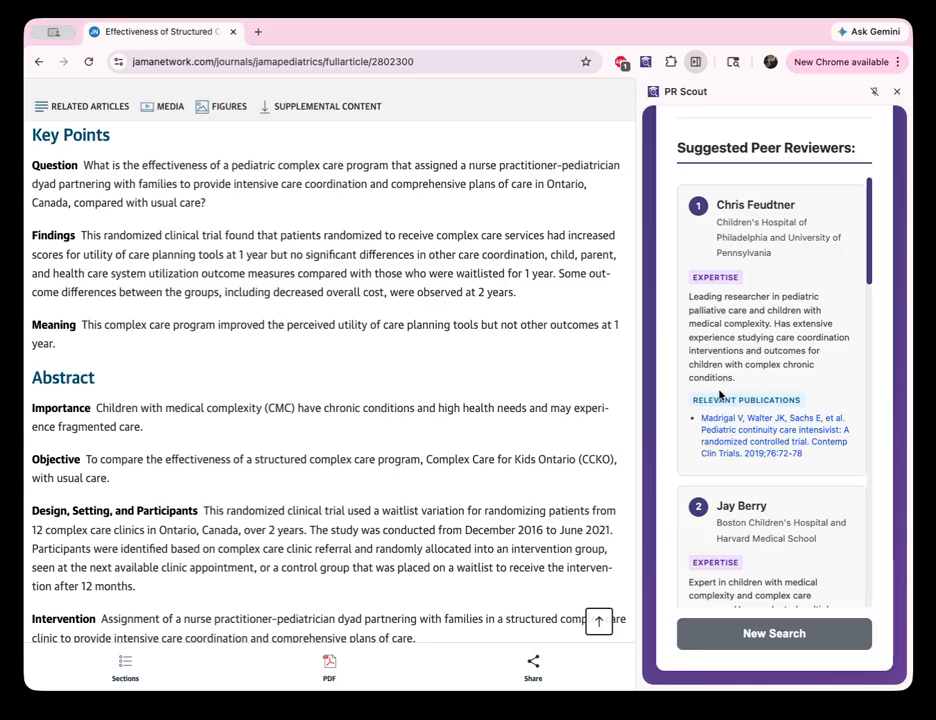
# Step: Open the first suggested reviewer's relevant publication, "Pediatric continuity care intensivist: A randomized controlled trial", and examine its PubMed record
pyautogui.click(743, 447)
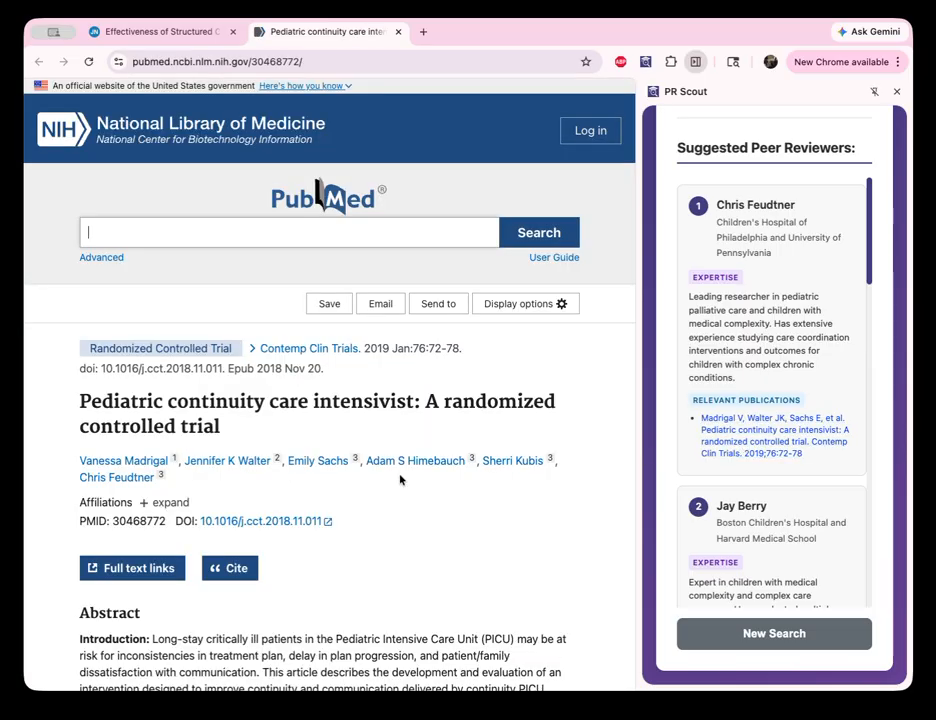
pyautogui.scroll(-1, 398, 480)
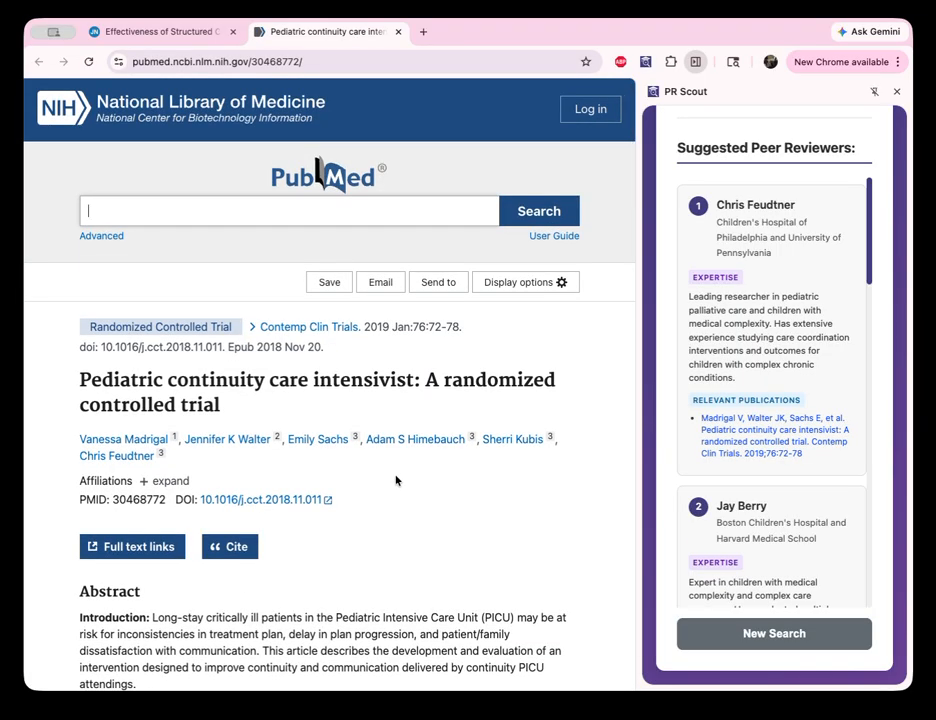
pyautogui.scroll(-1, 396, 481)
pyautogui.scroll(-1, 396, 481)
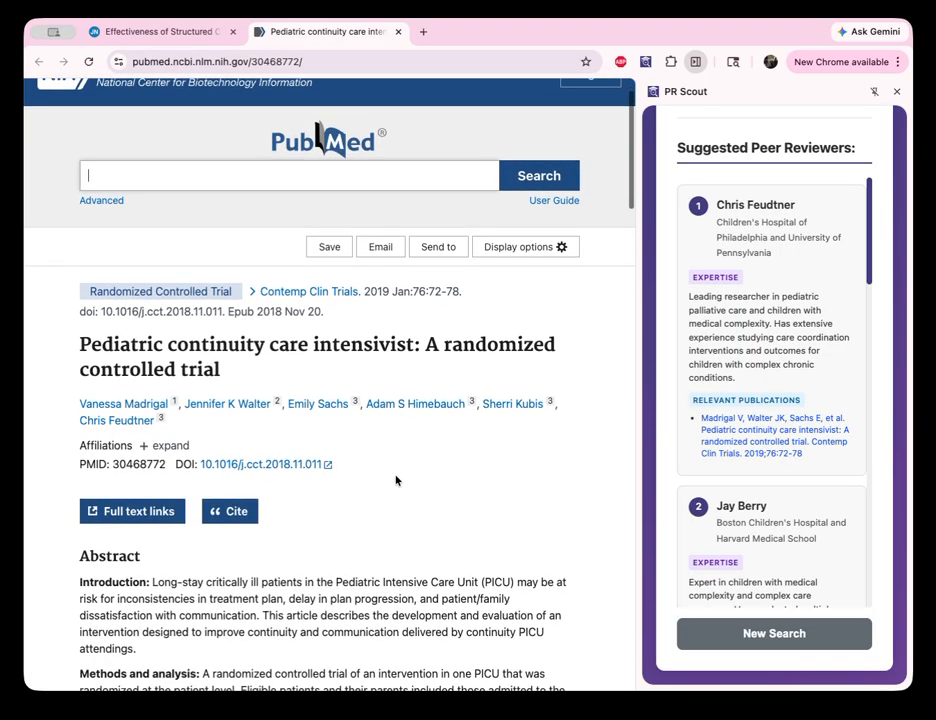
pyautogui.scroll(-1, 396, 481)
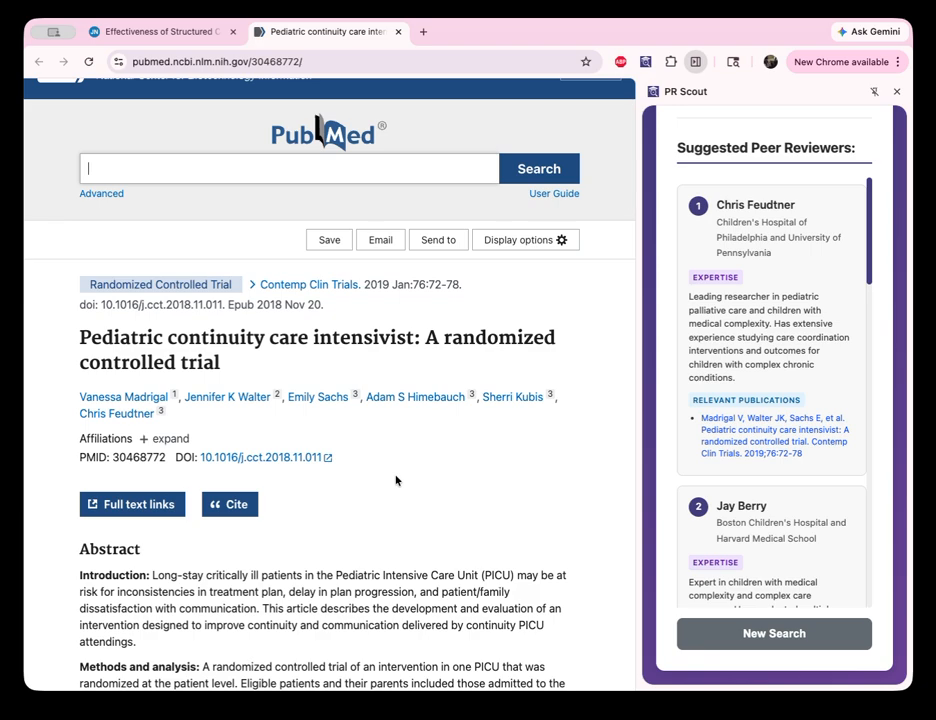
# Step: List the first suggested reviewer's other PubMed publications from the record's author line and look through their topics
pyautogui.click(122, 414)
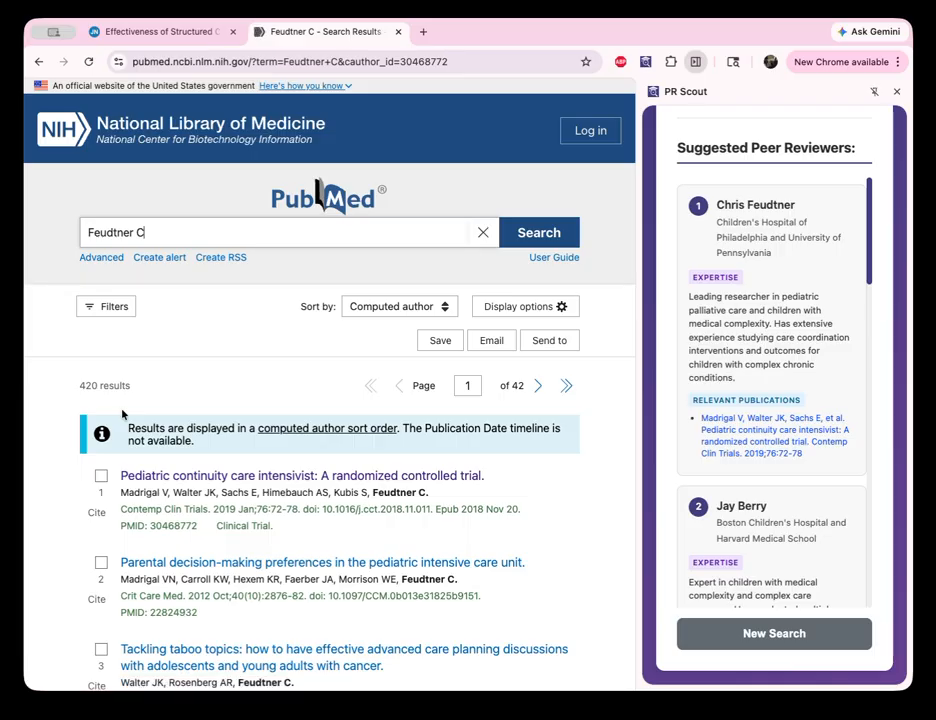
pyautogui.scroll(-2, 300, 480)
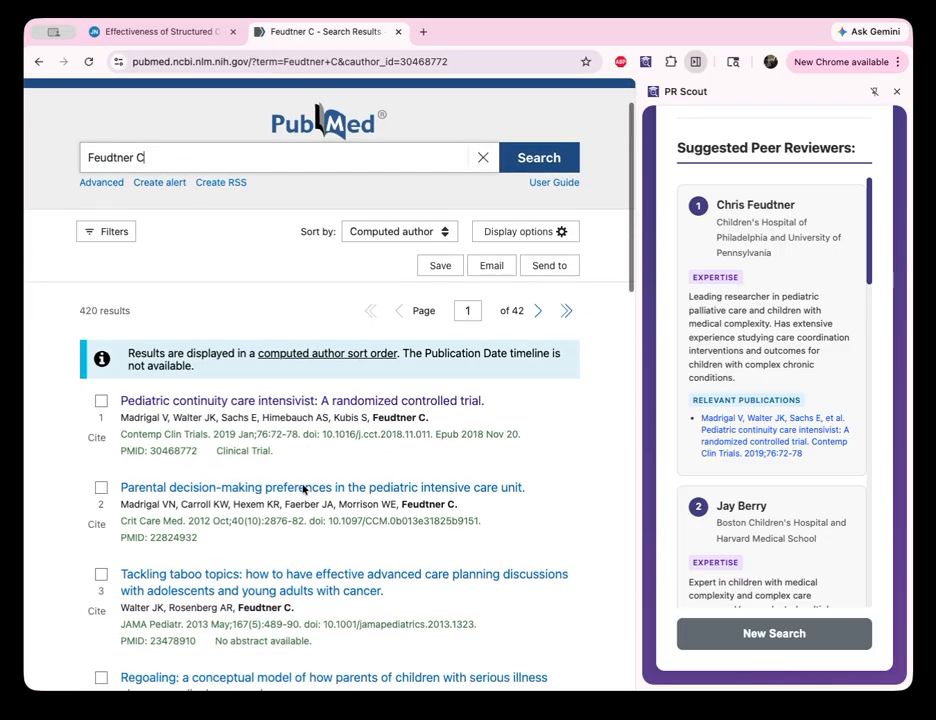
pyautogui.scroll(-2, 300, 487)
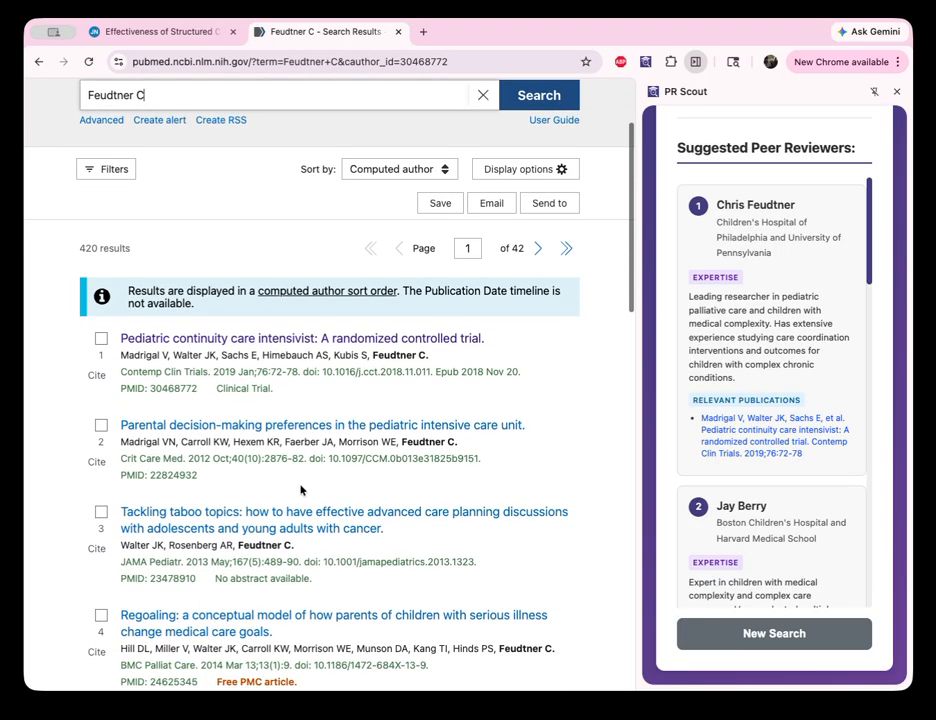
pyautogui.scroll(-2, 300, 490)
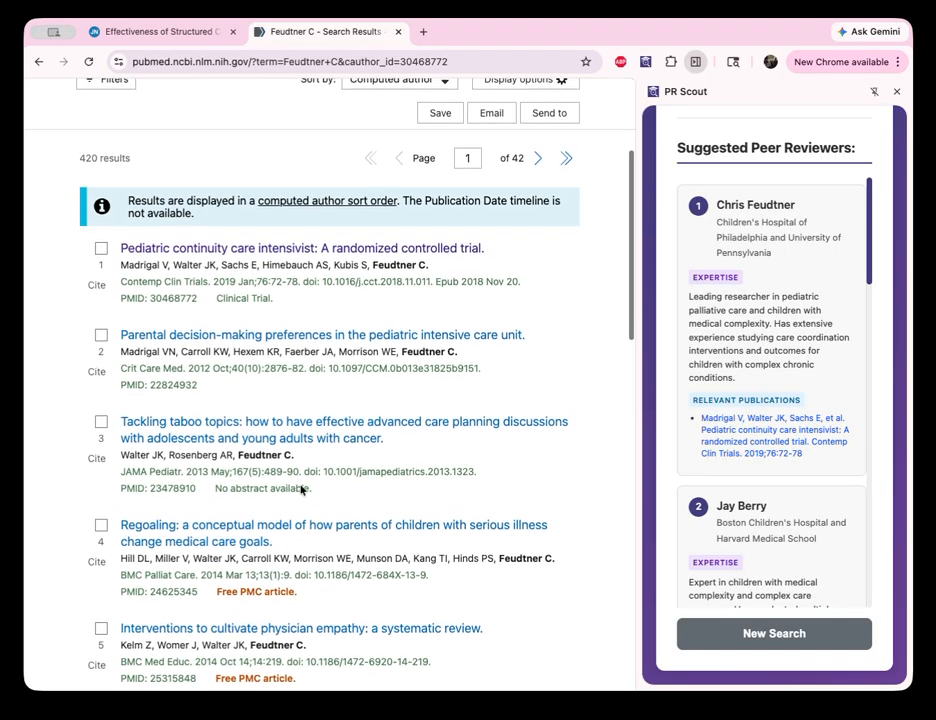
pyautogui.scroll(-1, 299, 488)
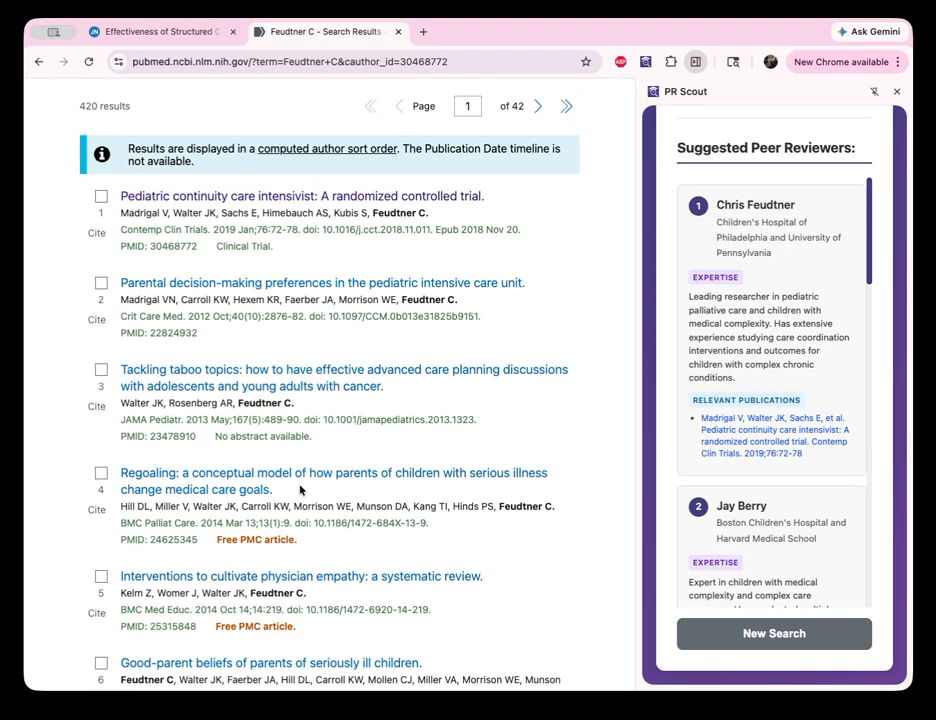
pyautogui.scroll(-1, 300, 489)
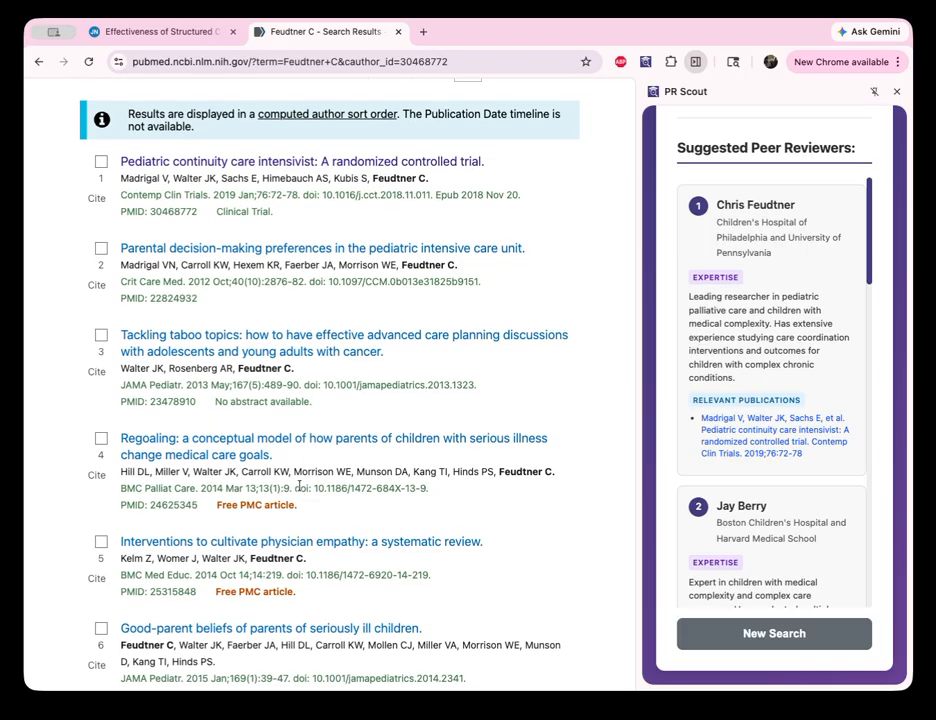
# Step: Return to the JAMA Pediatrics article, check the second suggested reviewer's publication, and start a new PR Scout search
pyautogui.click(170, 34)
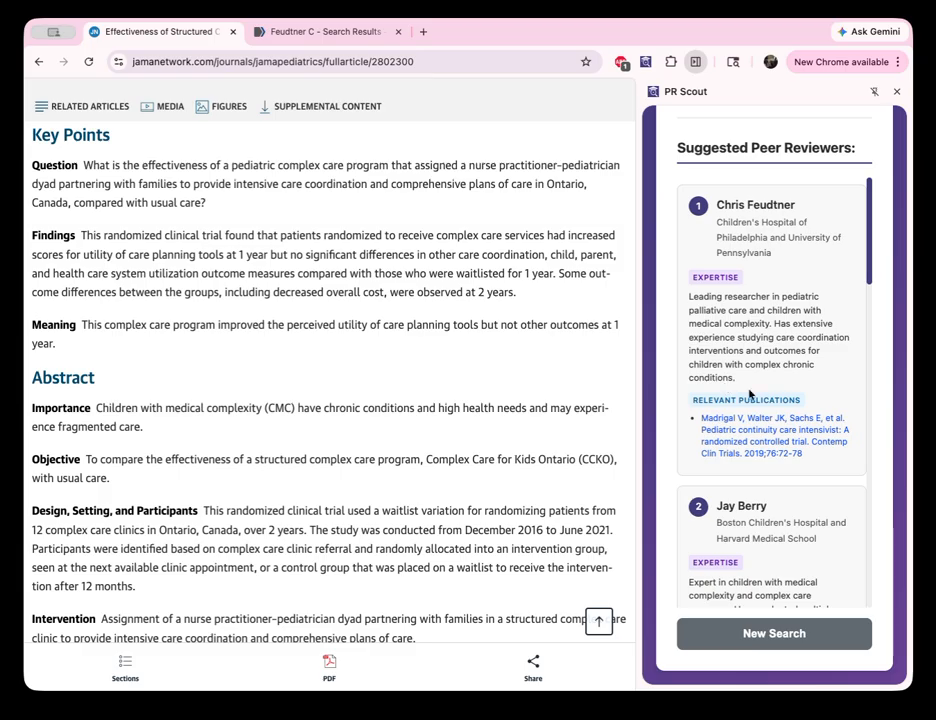
pyautogui.scroll(-1, 748, 395)
pyautogui.scroll(-3, 748, 395)
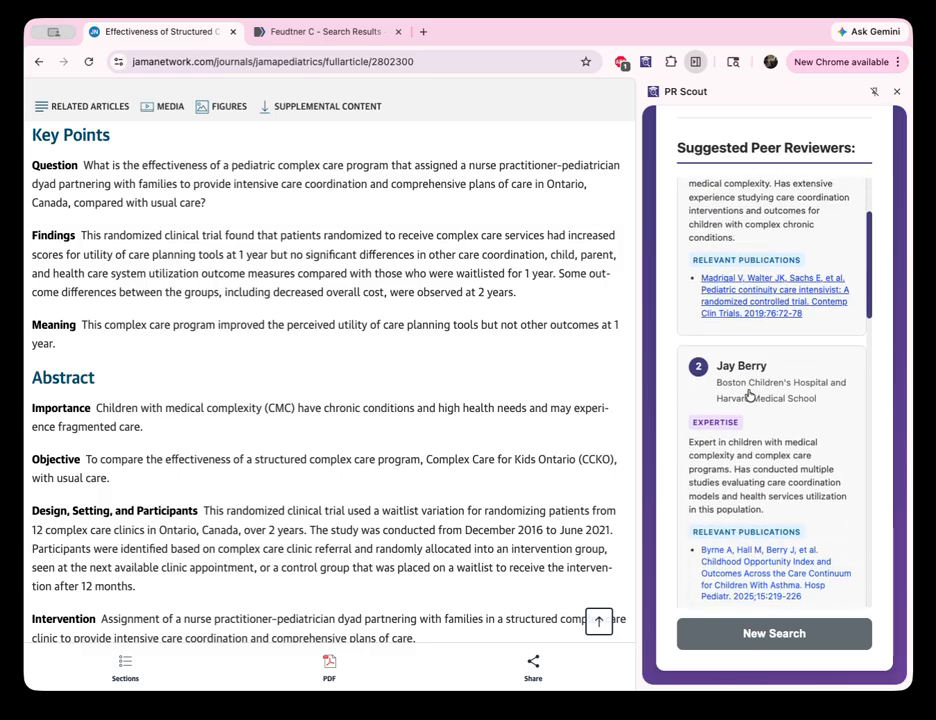
pyautogui.scroll(-2, 748, 390)
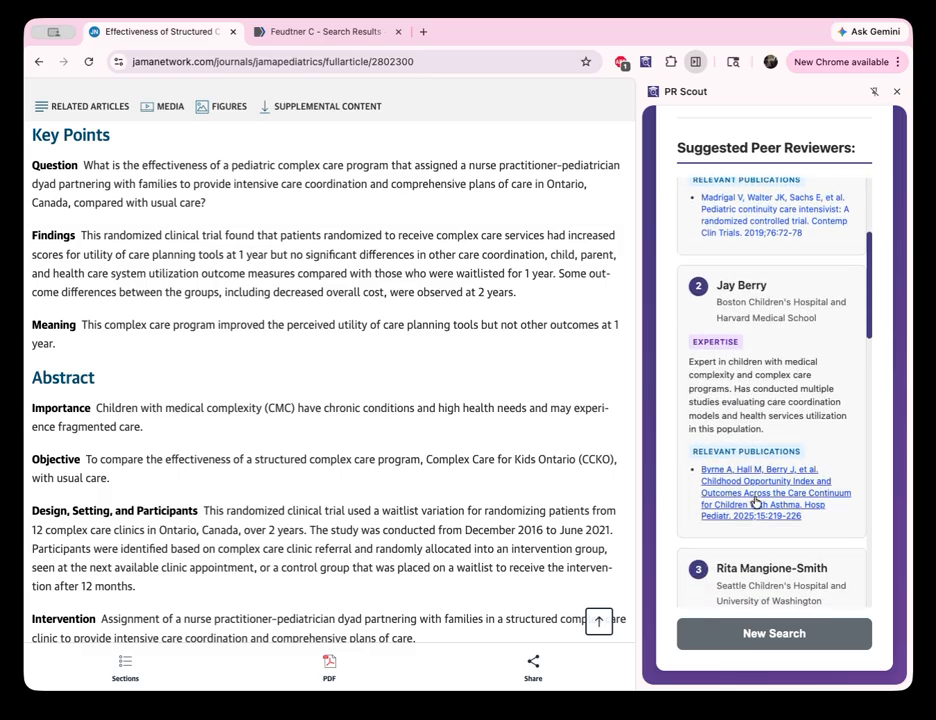
pyautogui.click(766, 632)
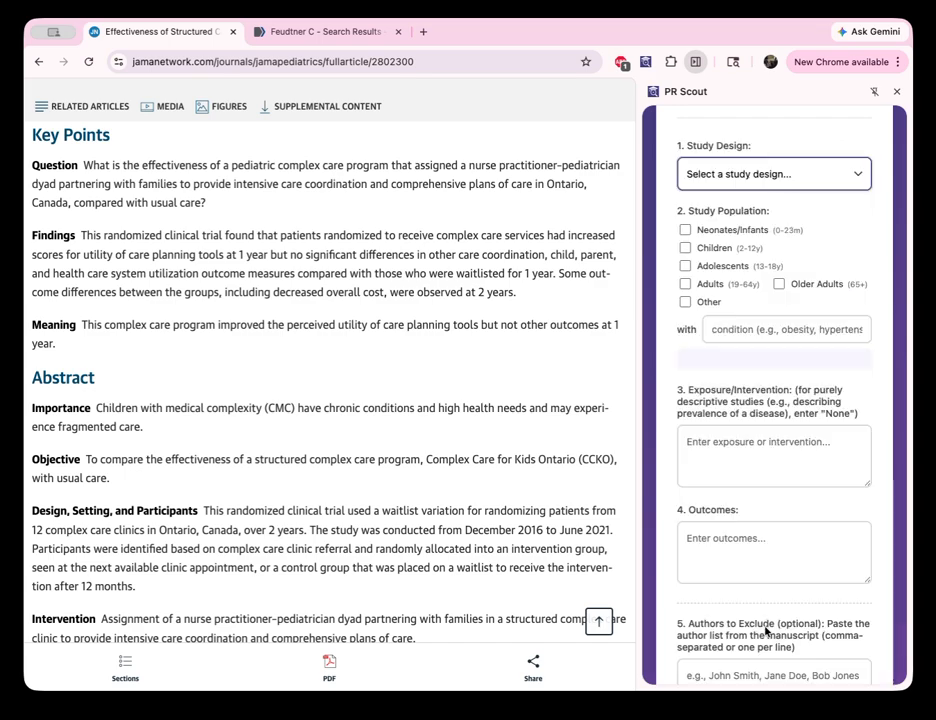